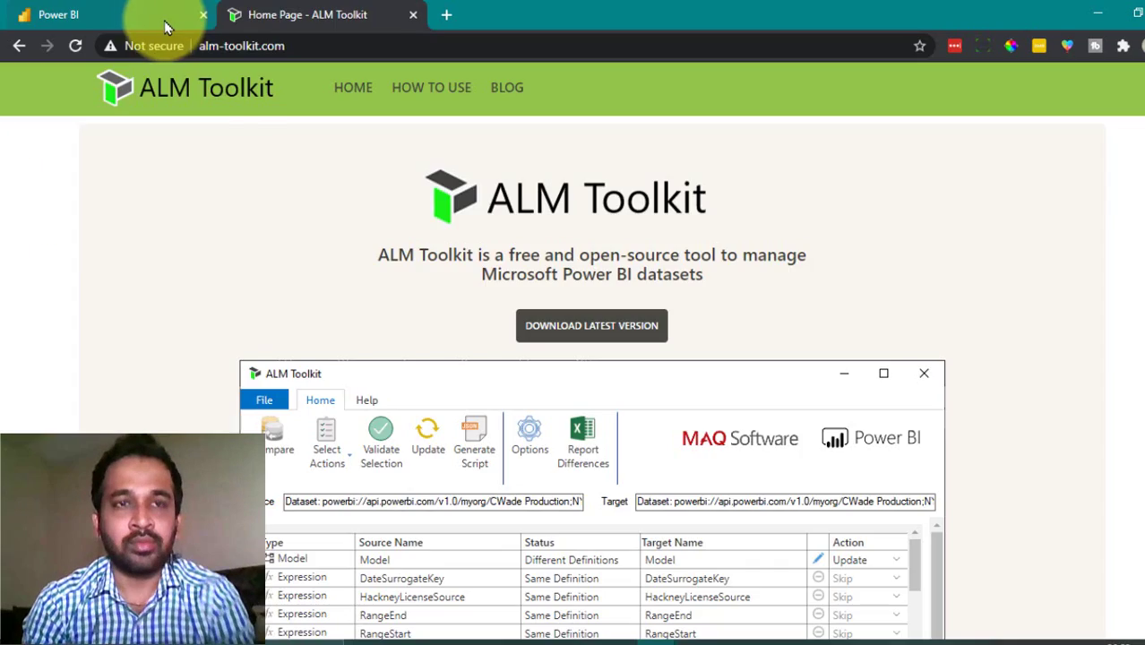
Step: Switch to the Power BI service and check the licence type of Testing Work Space
left_click(143, 23)
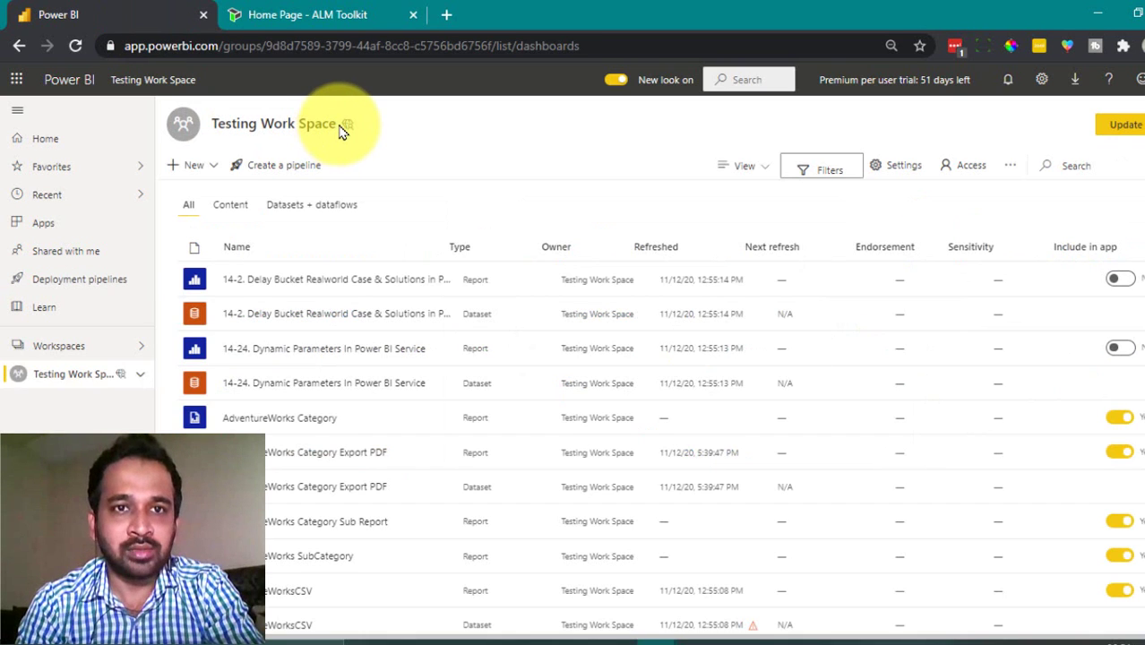
left_click(341, 124)
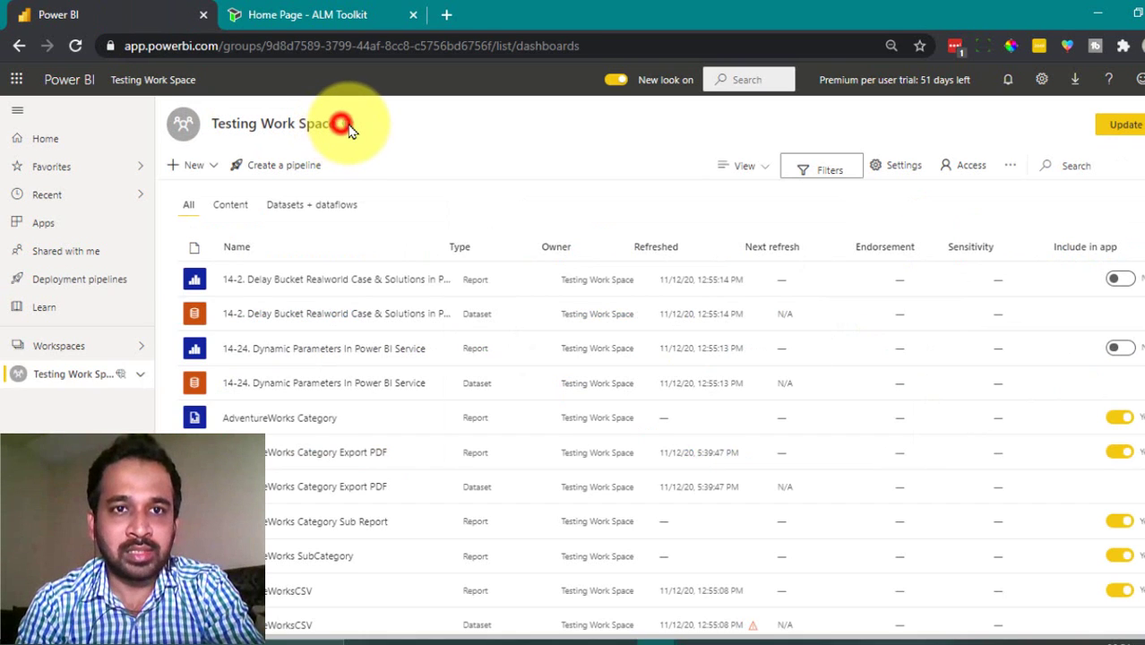
mouse_move(349, 132)
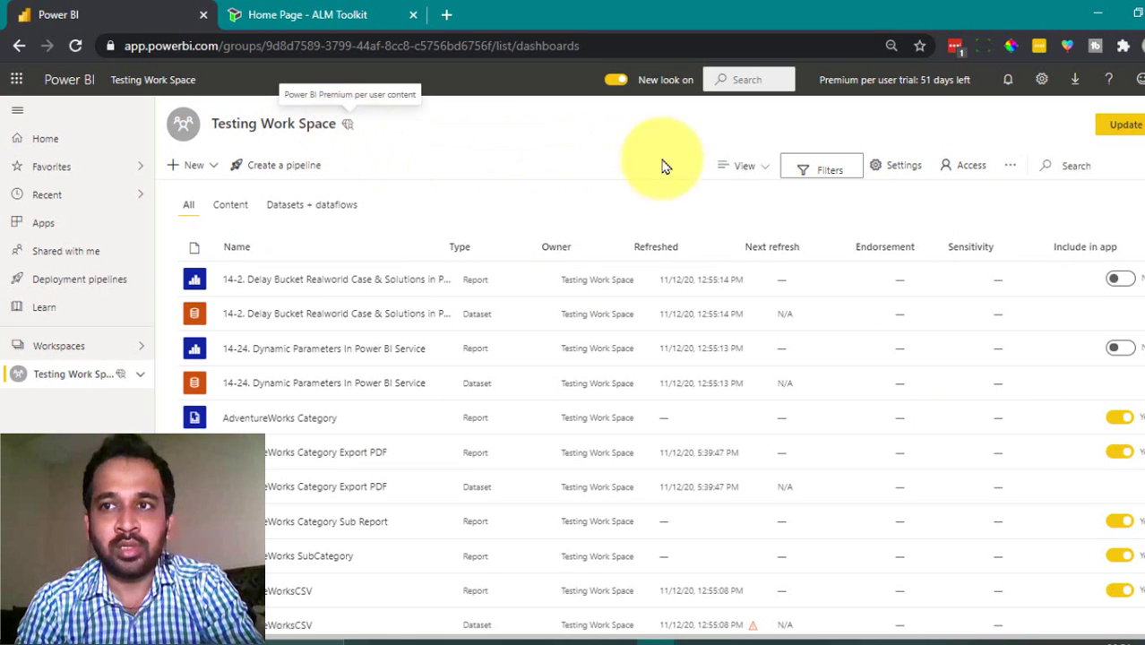
Step: Open the Admin portal's Premium per user settings and check the XMLA Endpoint options, keeping Read Write
left_click(1043, 81)
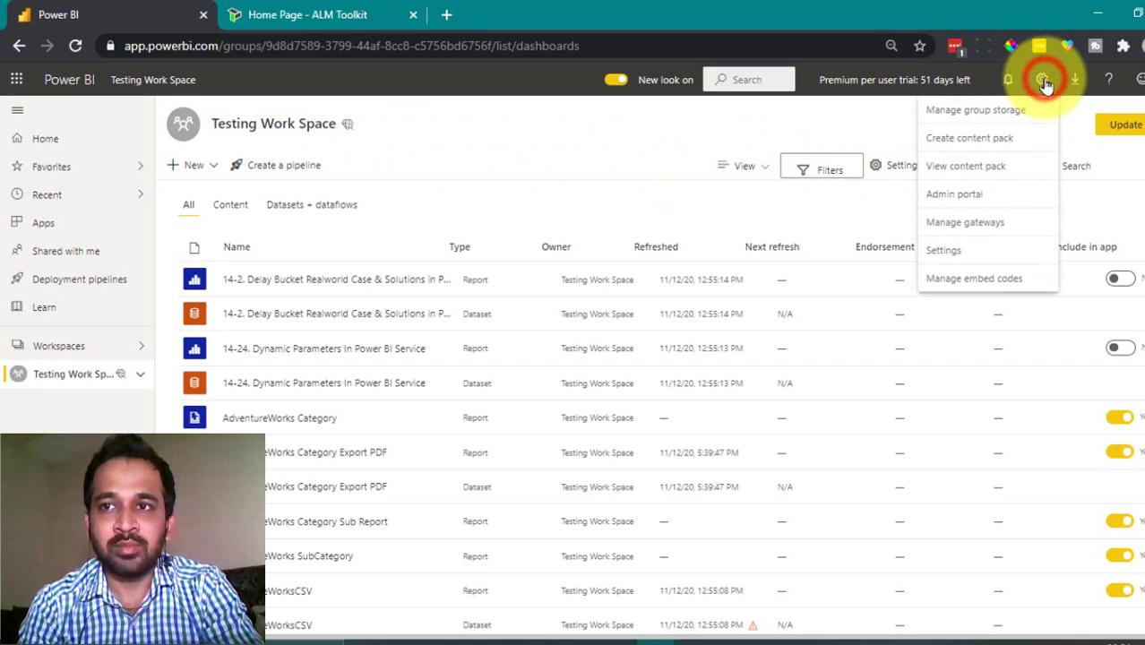
left_click(956, 194)
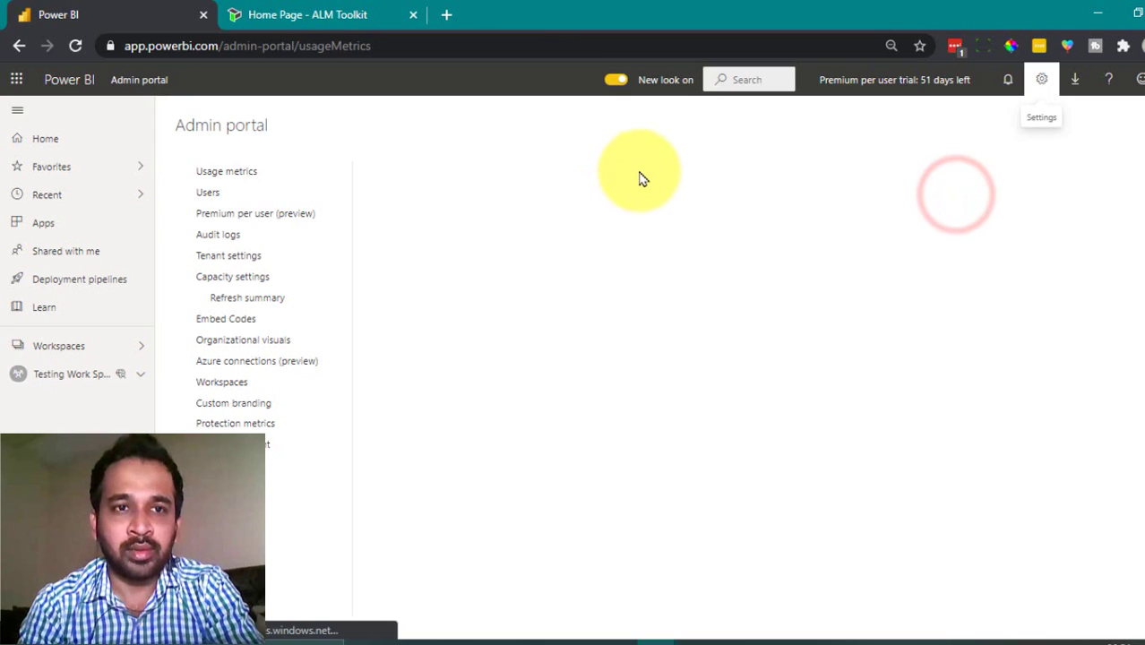
left_click(228, 215)
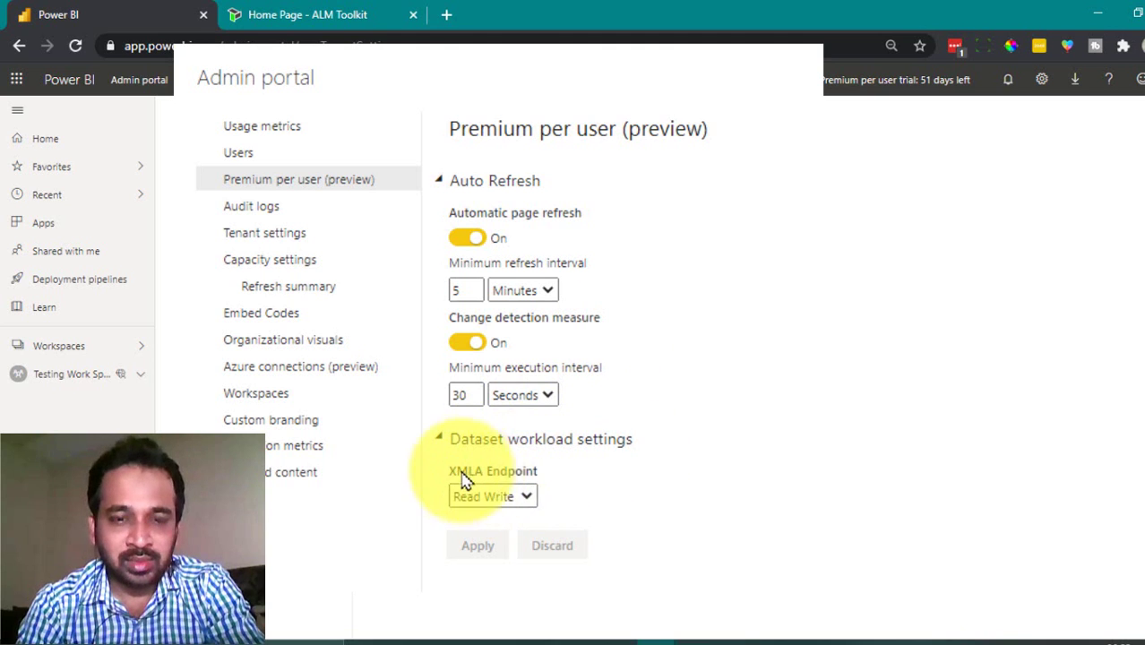
left_click(522, 498)
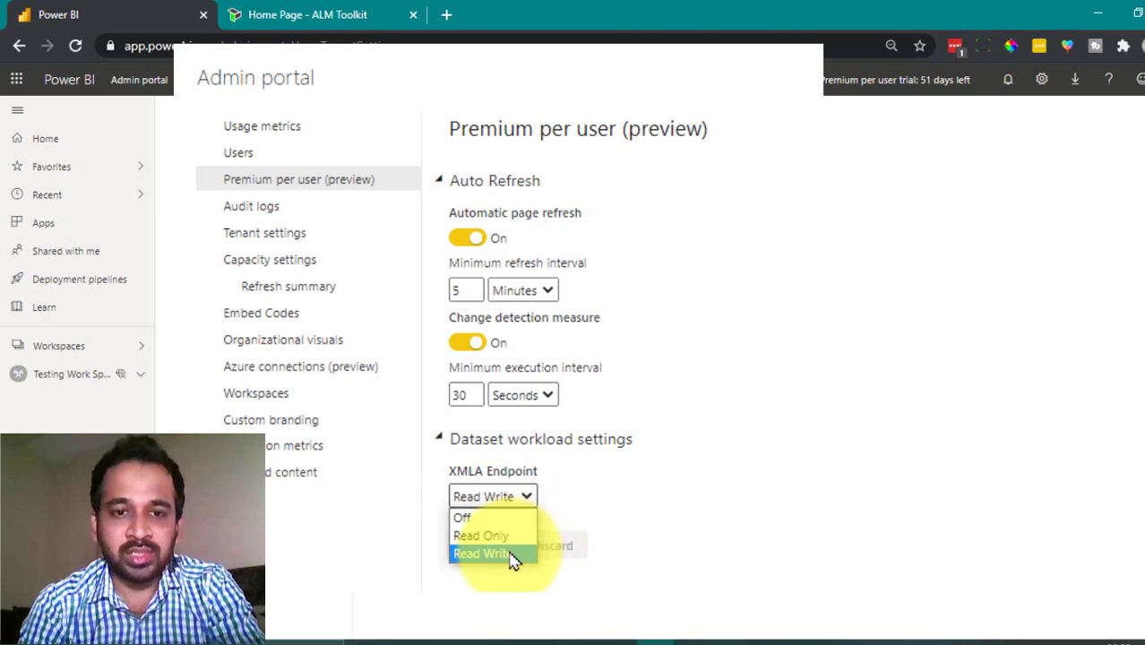
left_click(635, 485)
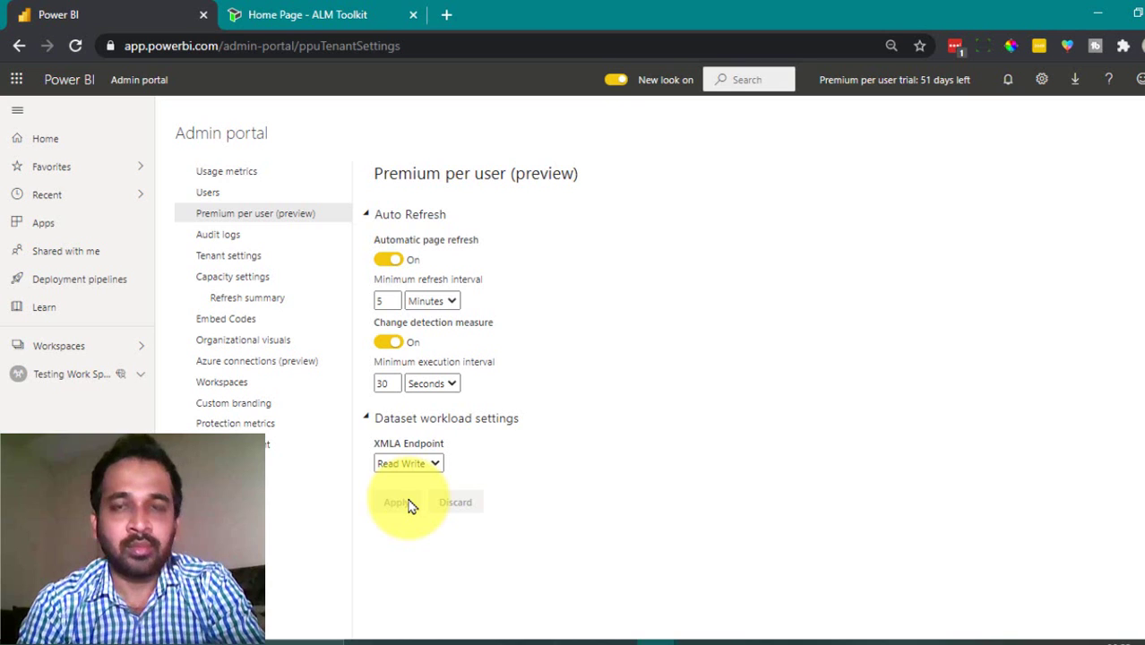
Step: Switch to Power BI Desktop and compare the Count of Title tables in Google Sheet in Power BI (2-6) and its "for ALM" copy
left_click(285, 14)
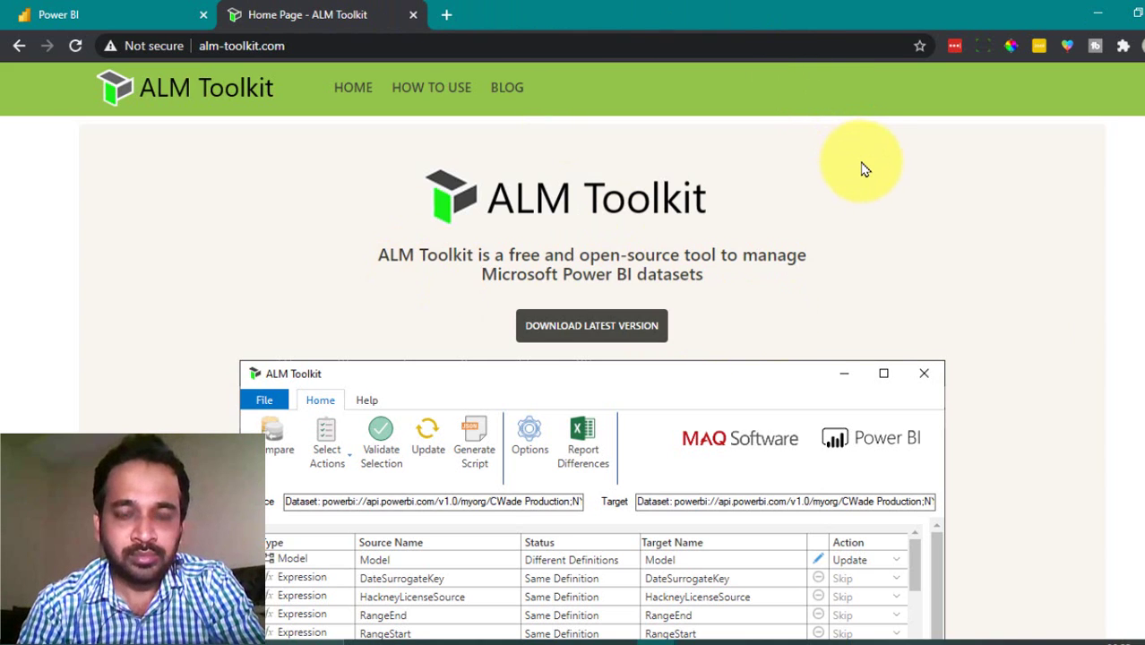
left_click(791, 637)
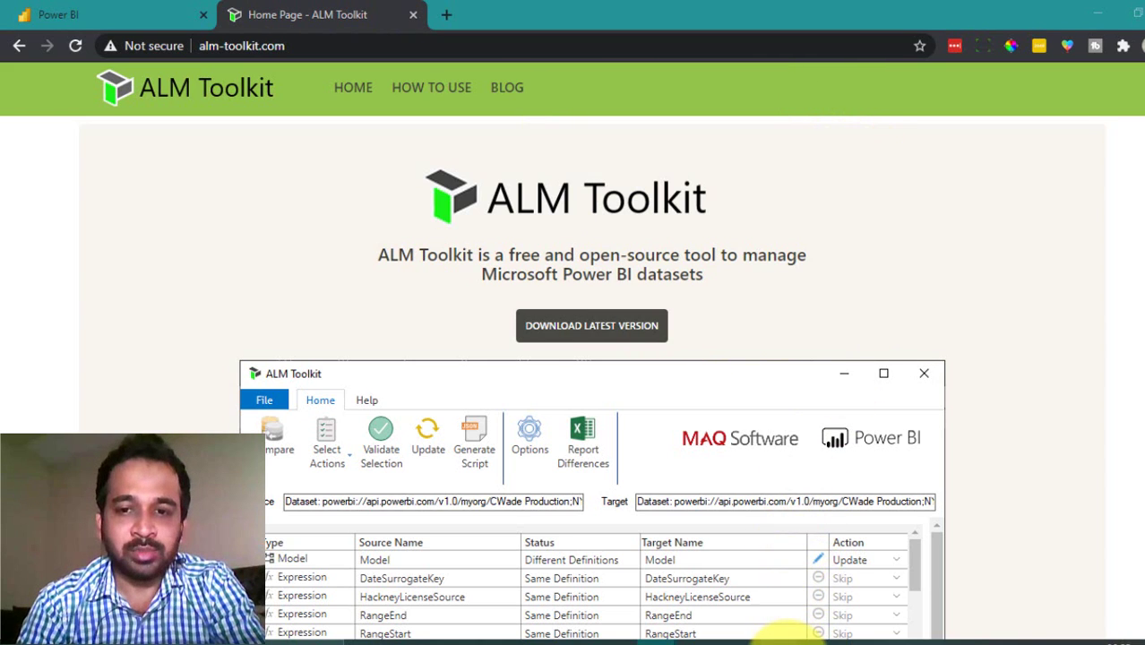
left_click(709, 535)
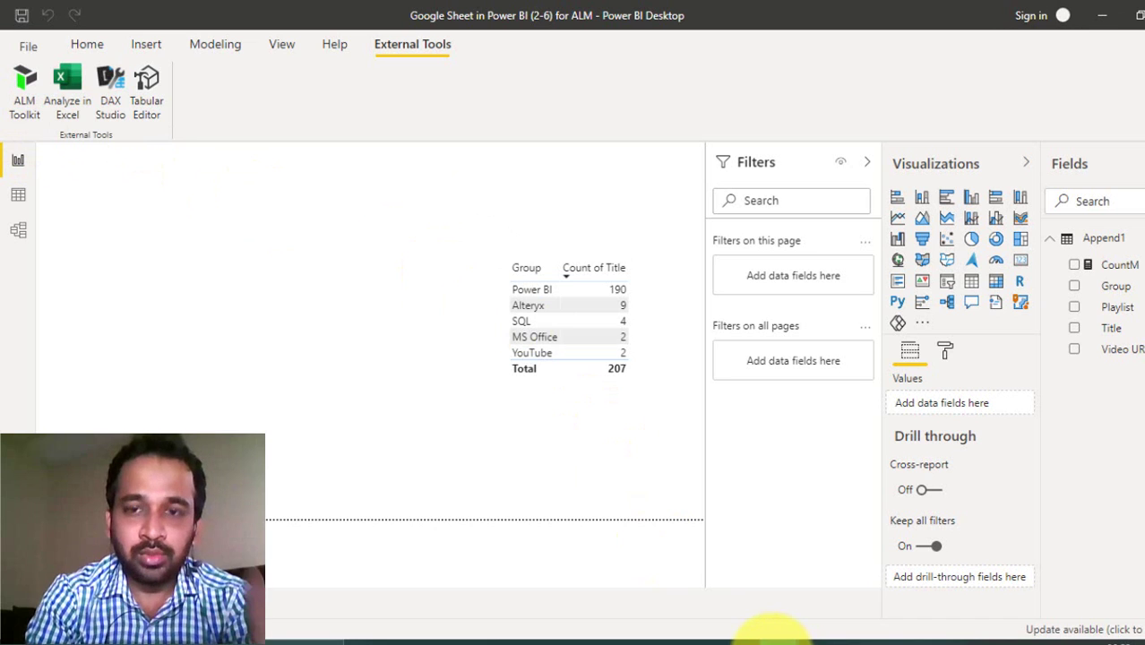
mouse_move(767, 638)
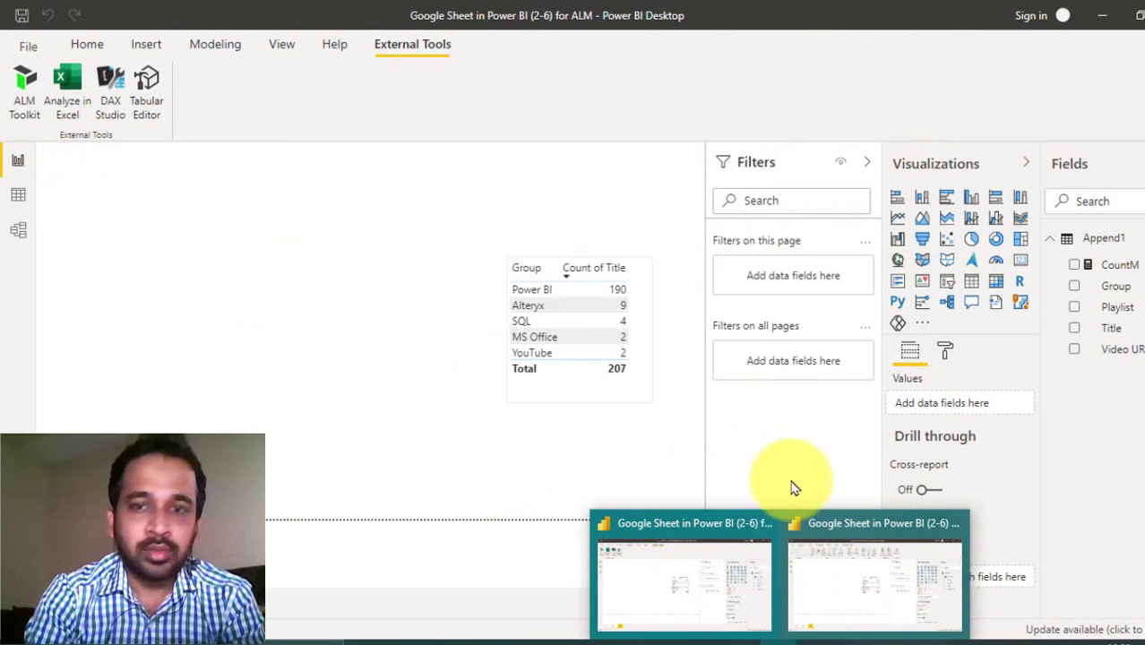
left_click(716, 535)
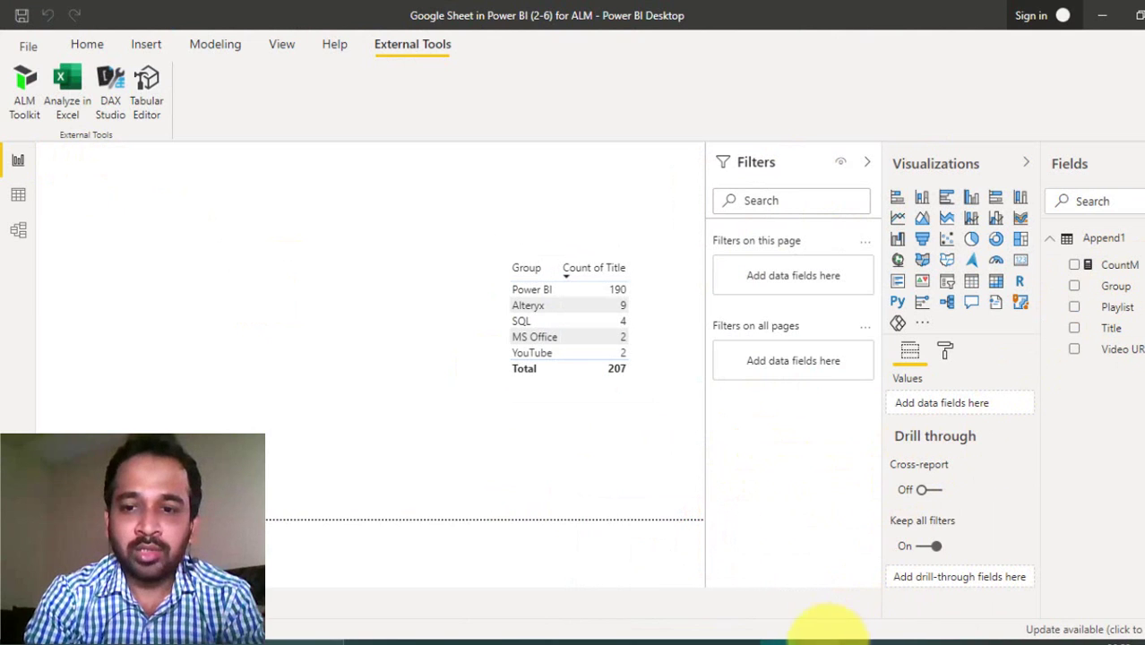
mouse_move(784, 631)
left_click(893, 589)
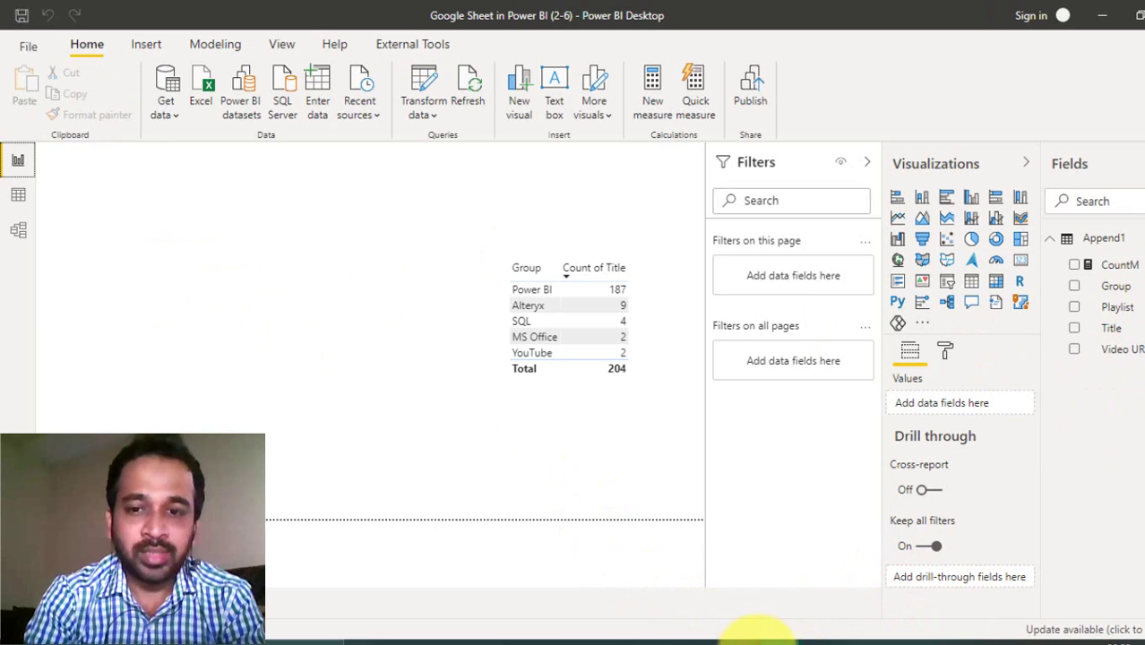
left_click(775, 634)
left_click(703, 589)
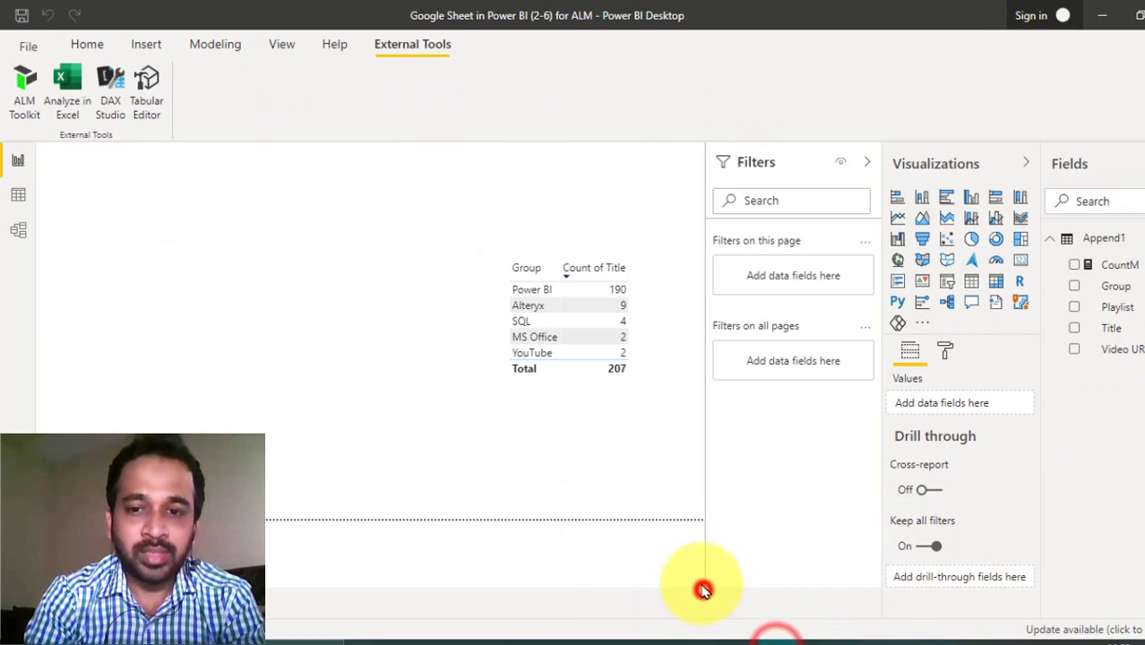
Step: Launch ALM Toolkit from the "for ALM" report and start a new comparison
left_click(23, 79)
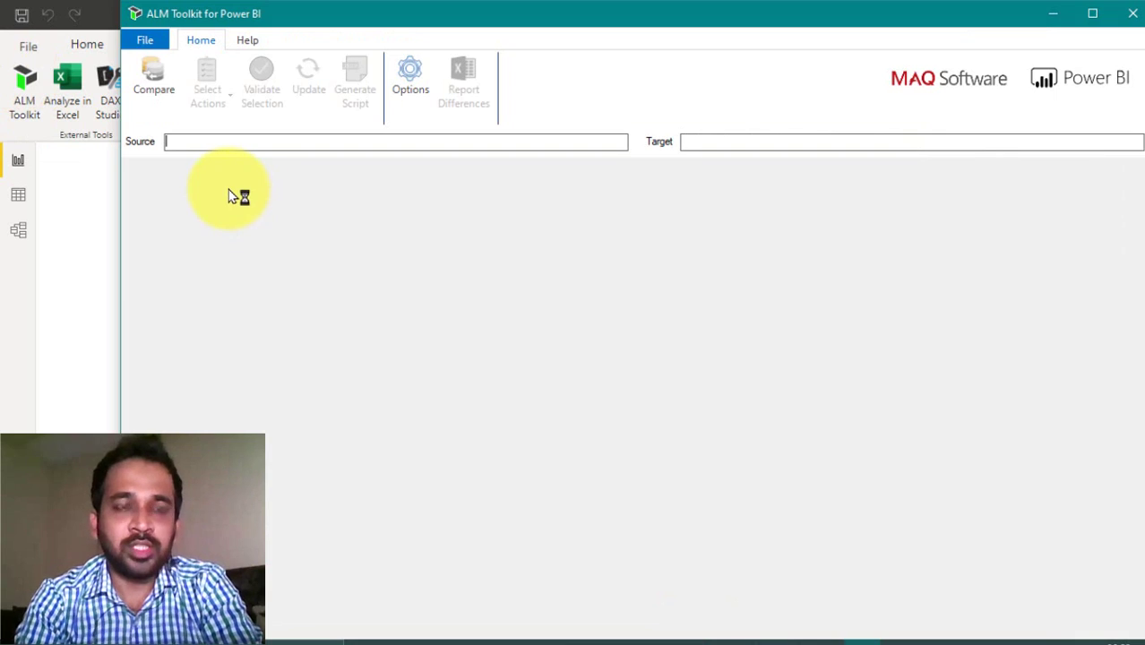
left_click(151, 73)
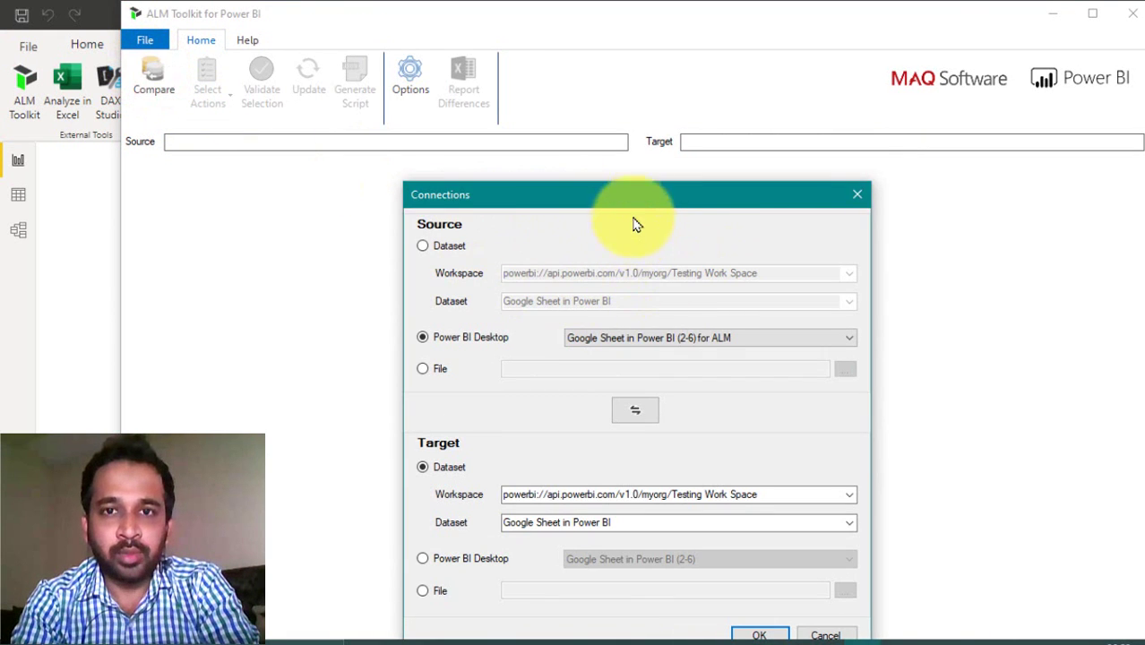
left_click_drag(636, 197, 638, 89)
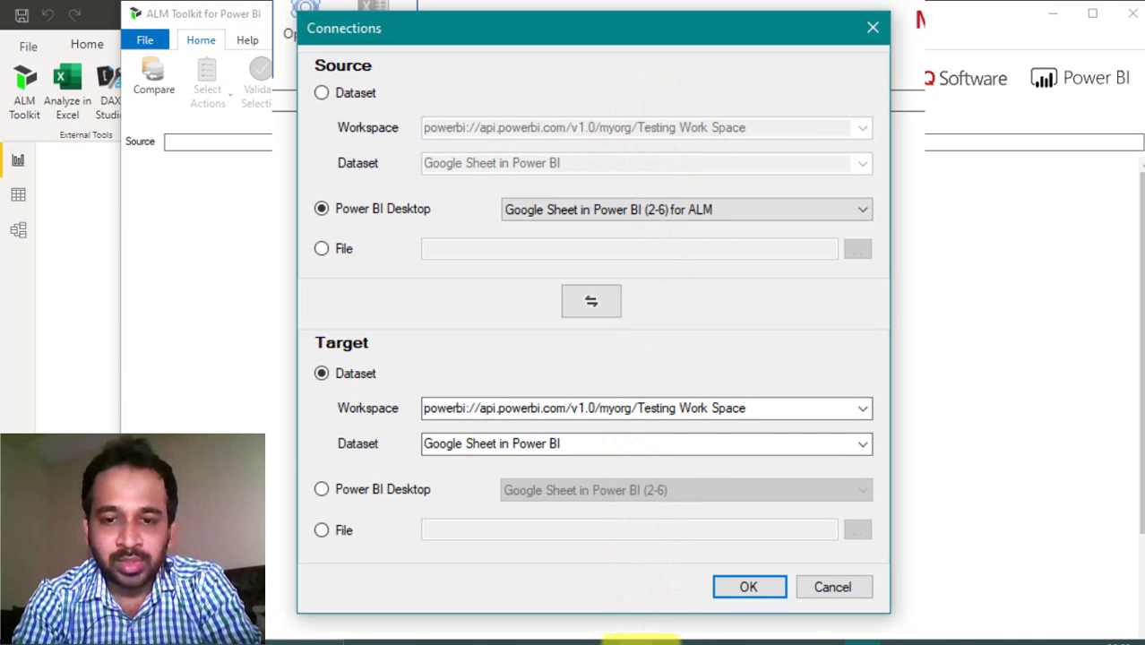
Step: Copy the Workspace Connection address from Testing Work Space's Premium settings in the Power BI service, returning to ALM Toolkit
mouse_move(641, 639)
left_click(710, 528)
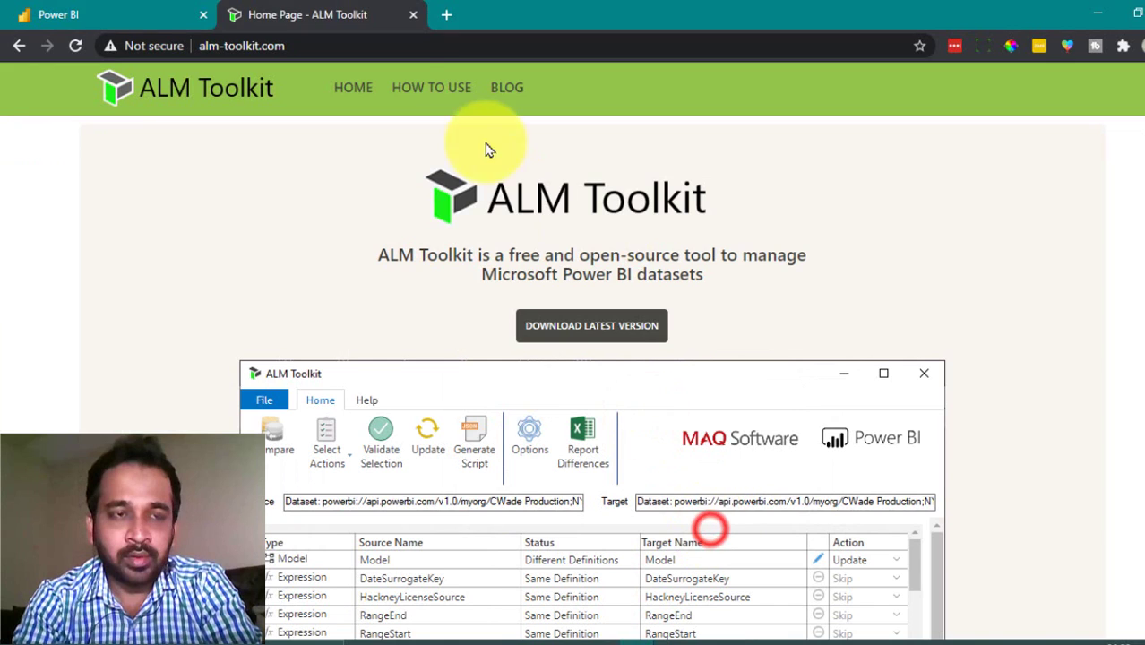
left_click(85, 15)
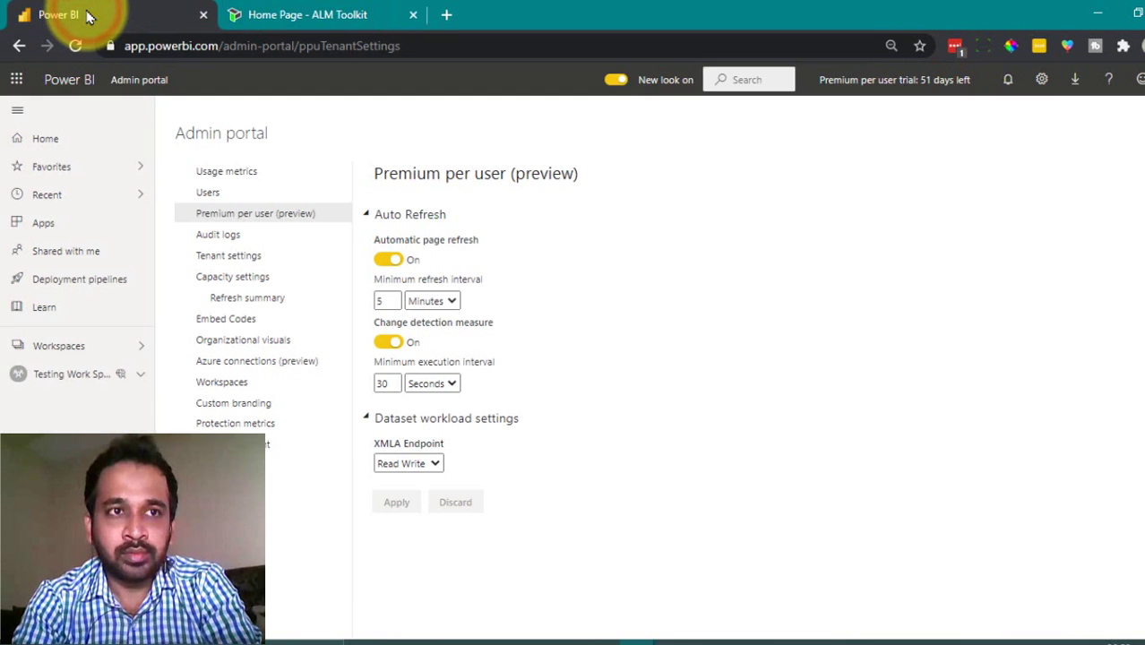
left_click(68, 377)
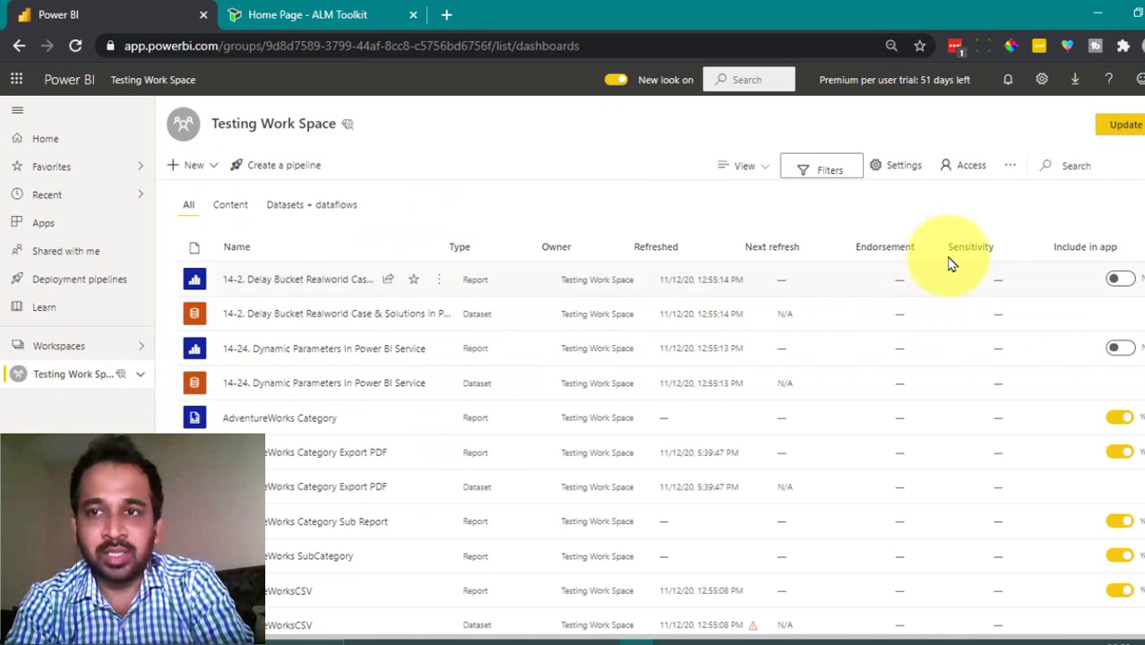
left_click(903, 166)
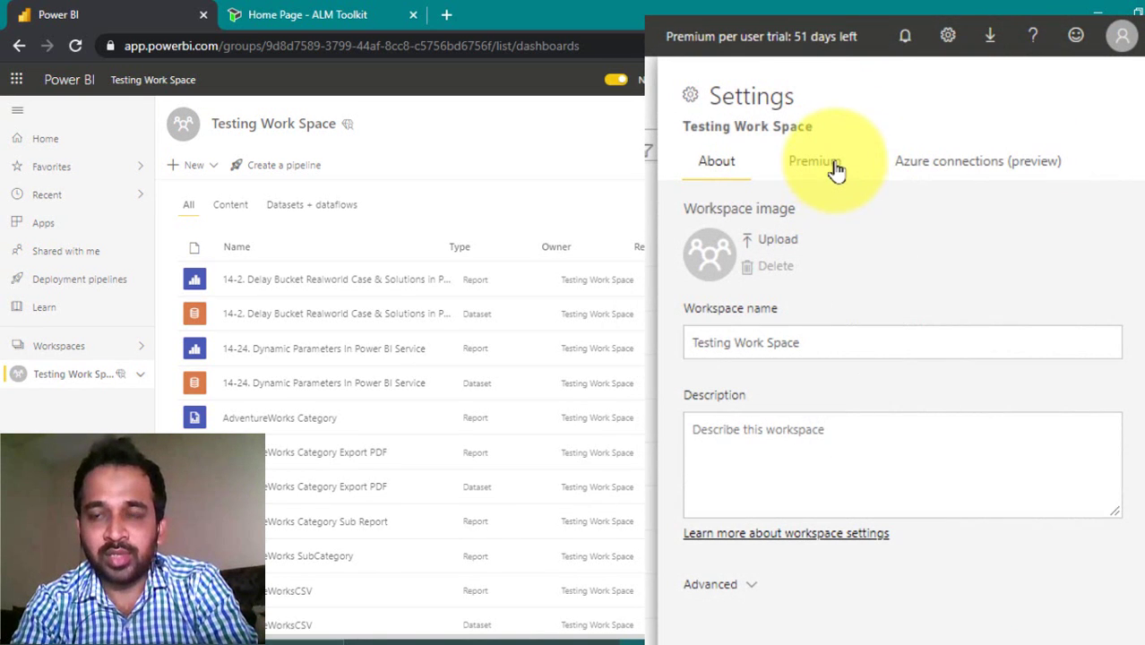
left_click(833, 164)
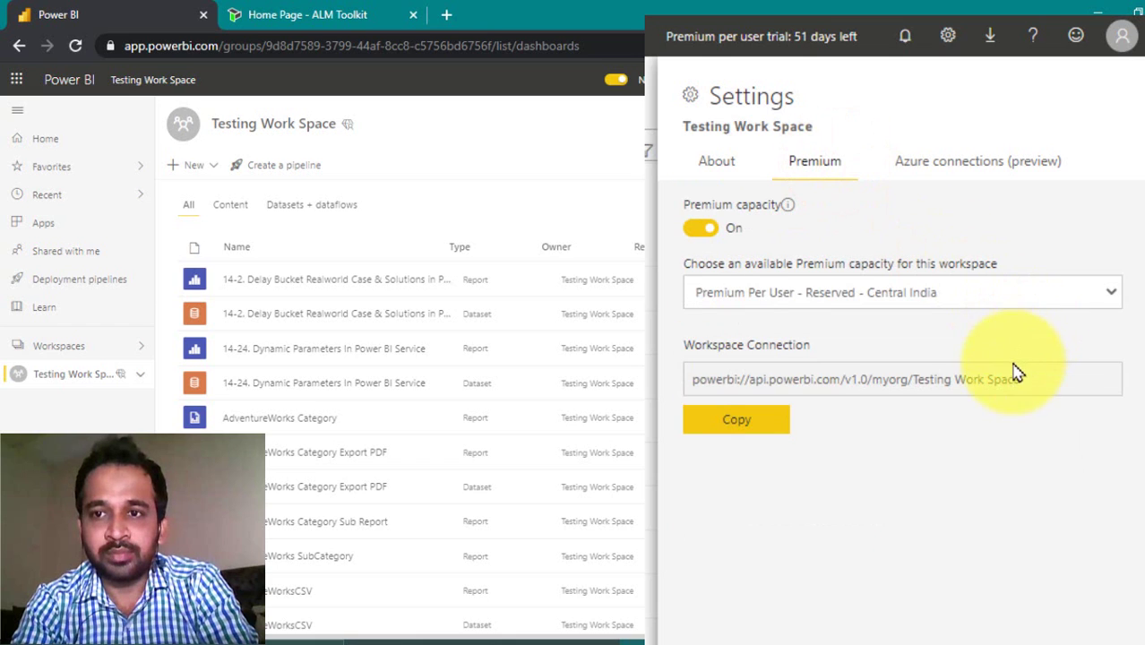
left_click_drag(1027, 383, 691, 398)
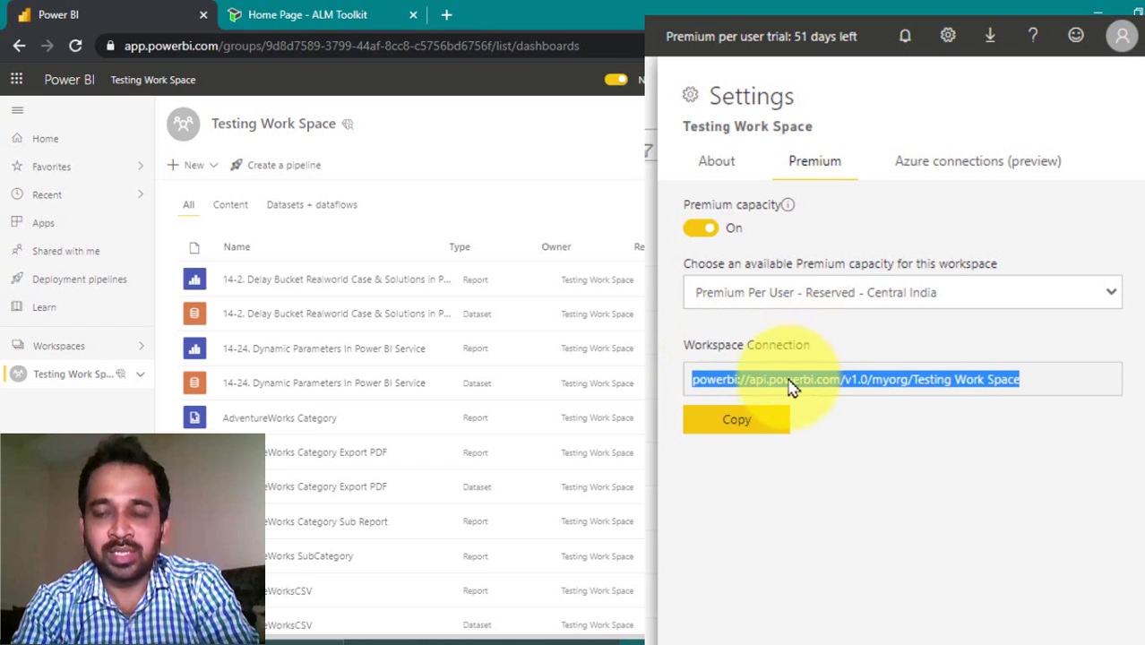
left_click(776, 421)
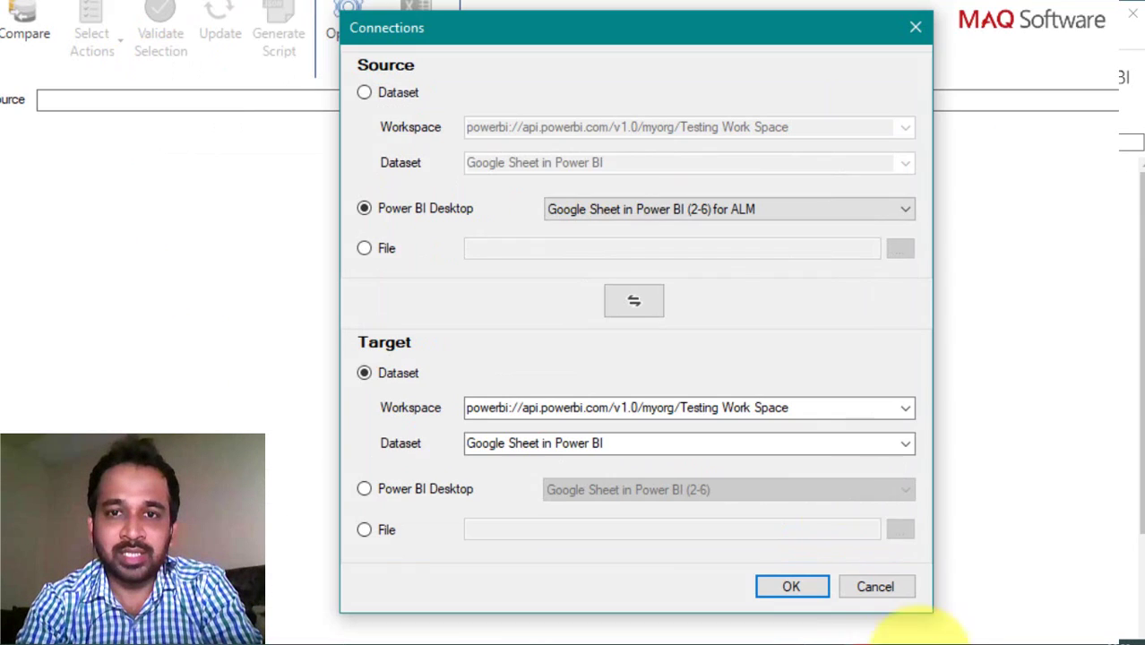
Step: Set the comparison source to the Google Sheet in Power BI dataset in the Testing Work Space workspace
left_click(384, 93)
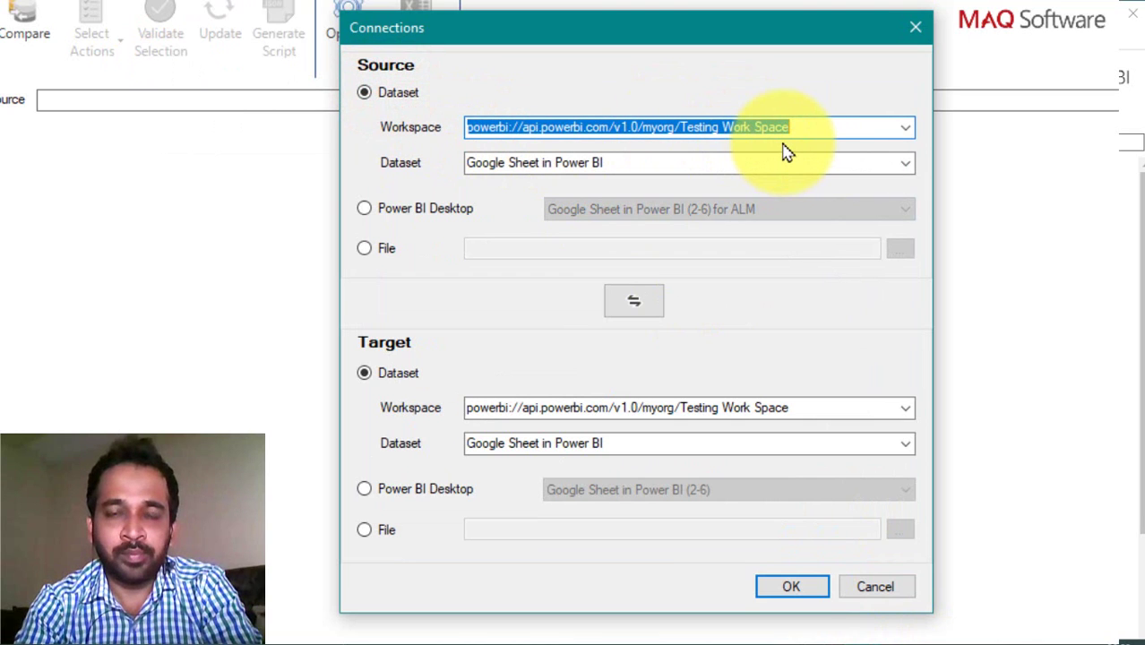
left_click(908, 166)
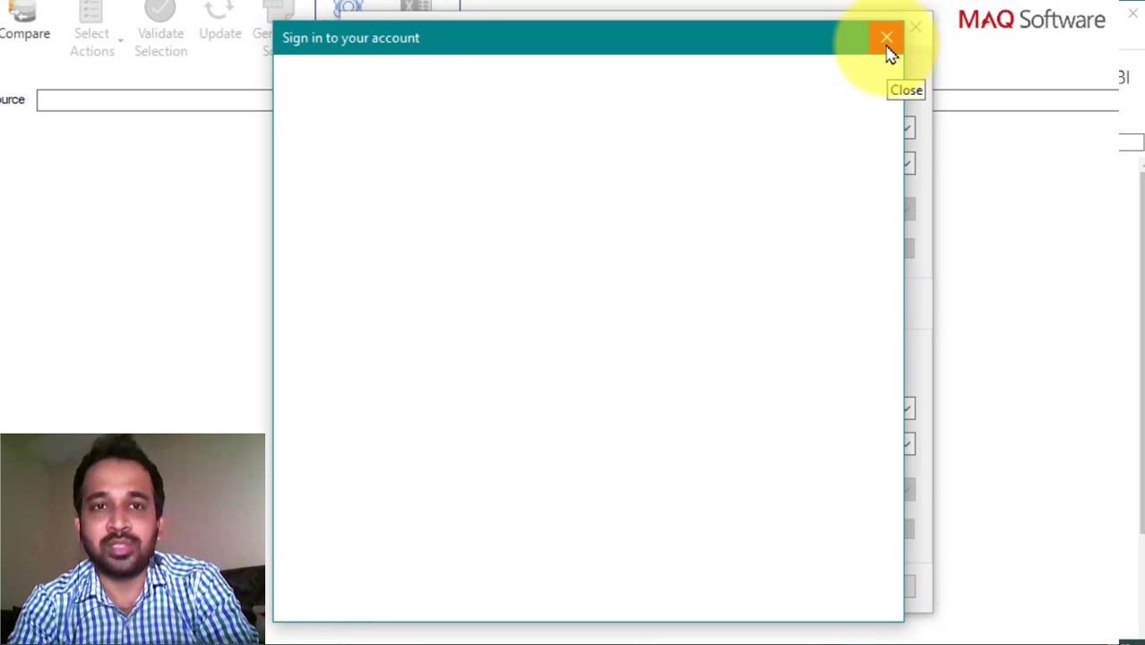
left_click(888, 45)
left_click(906, 163)
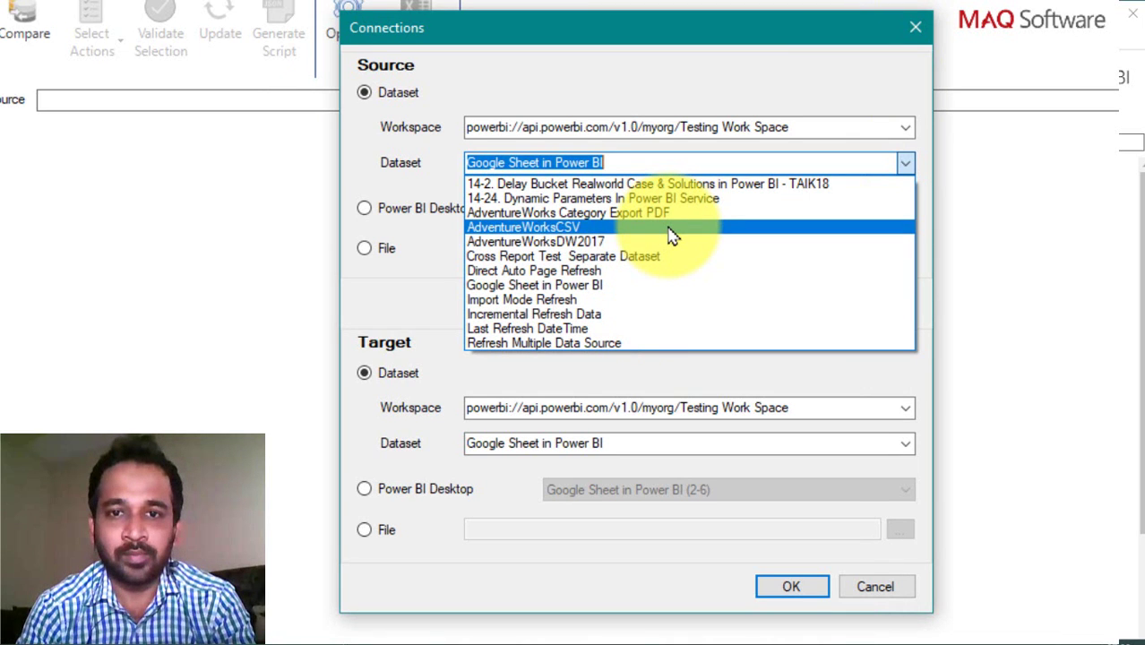
left_click(638, 286)
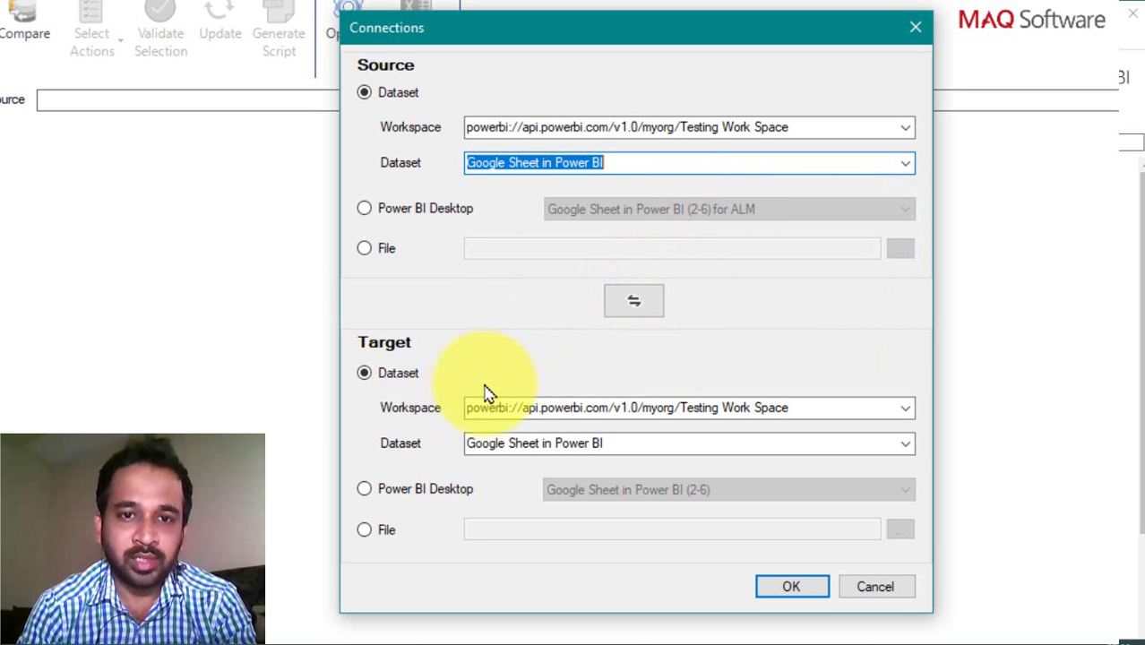
Step: Set the target to the Power BI Desktop file Google Sheet in Power BI (2-6) and run the comparison
left_click(422, 497)
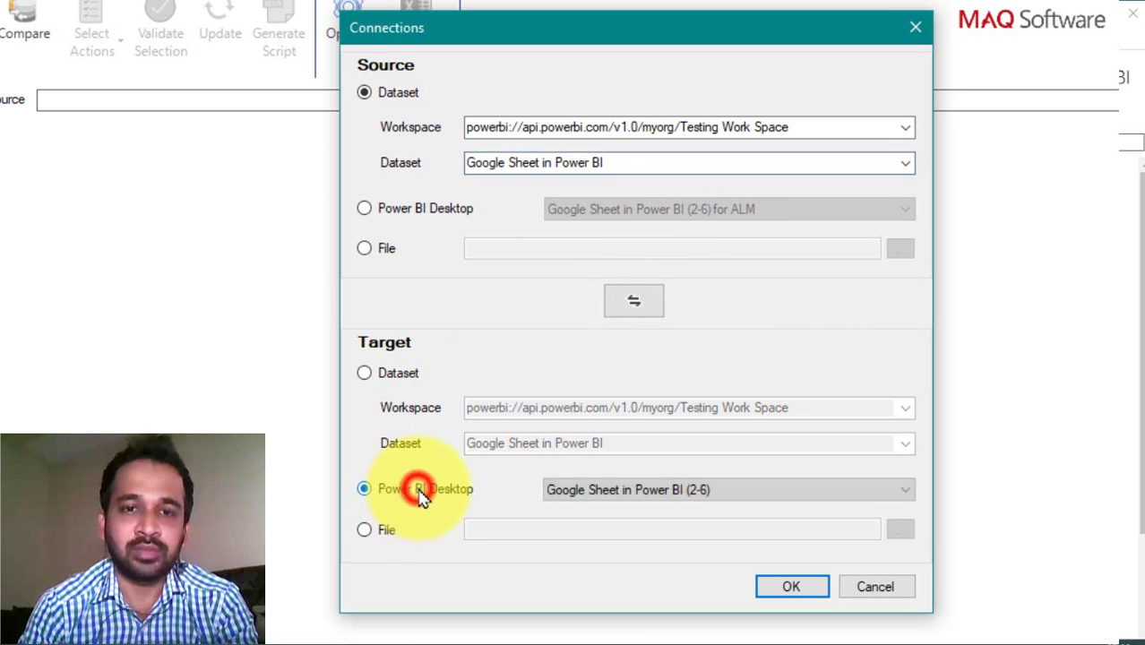
left_click(751, 499)
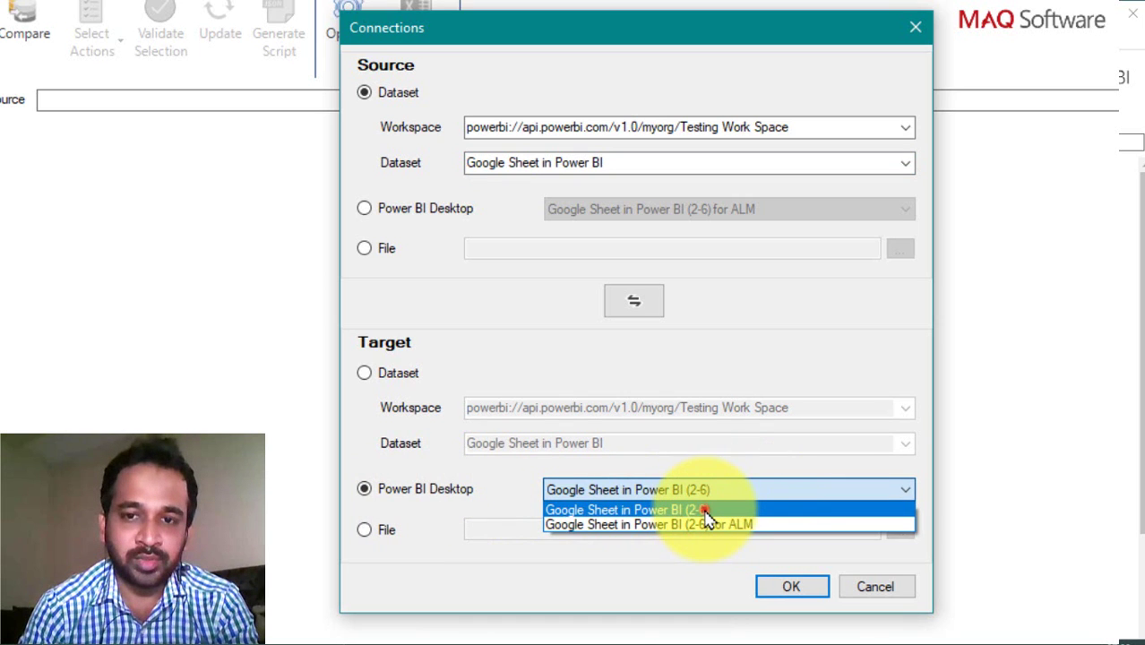
left_click(704, 509)
left_click(800, 586)
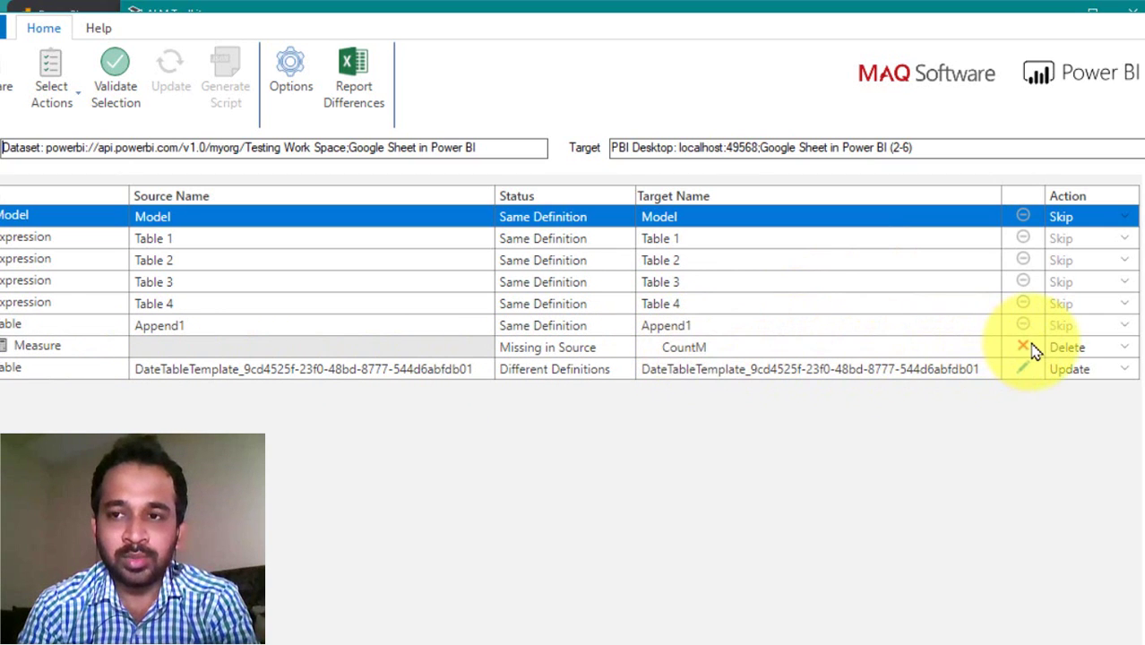
Step: Review the available actions for the CountM measure and examine the DateTableTemplate row with different definitions
left_click(1093, 346)
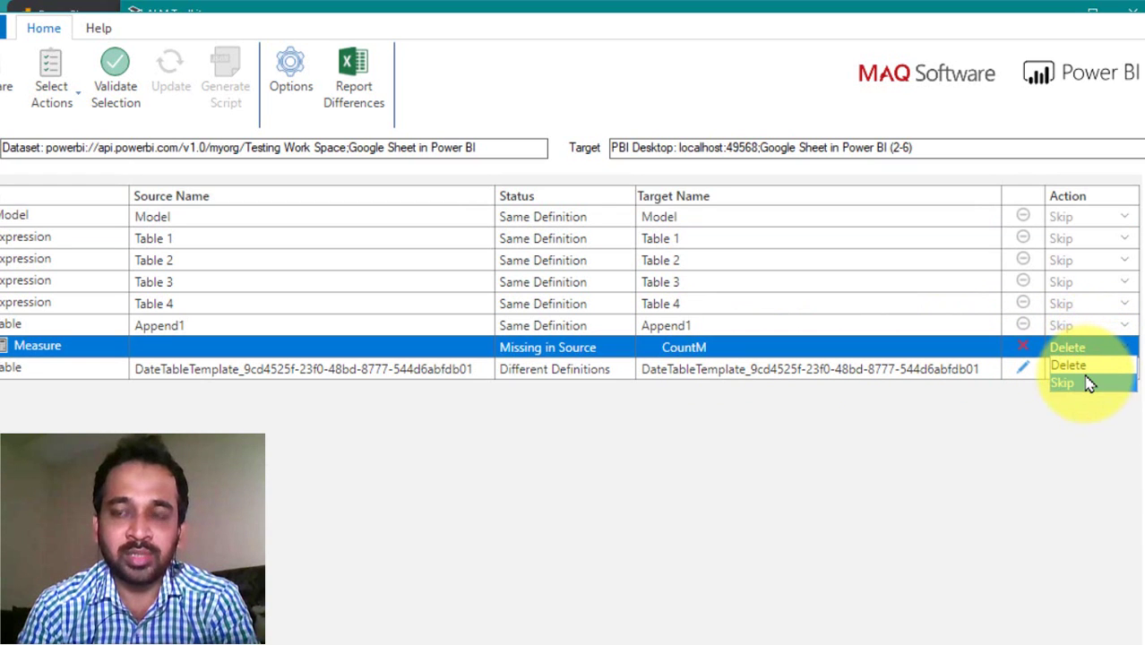
left_click(651, 398)
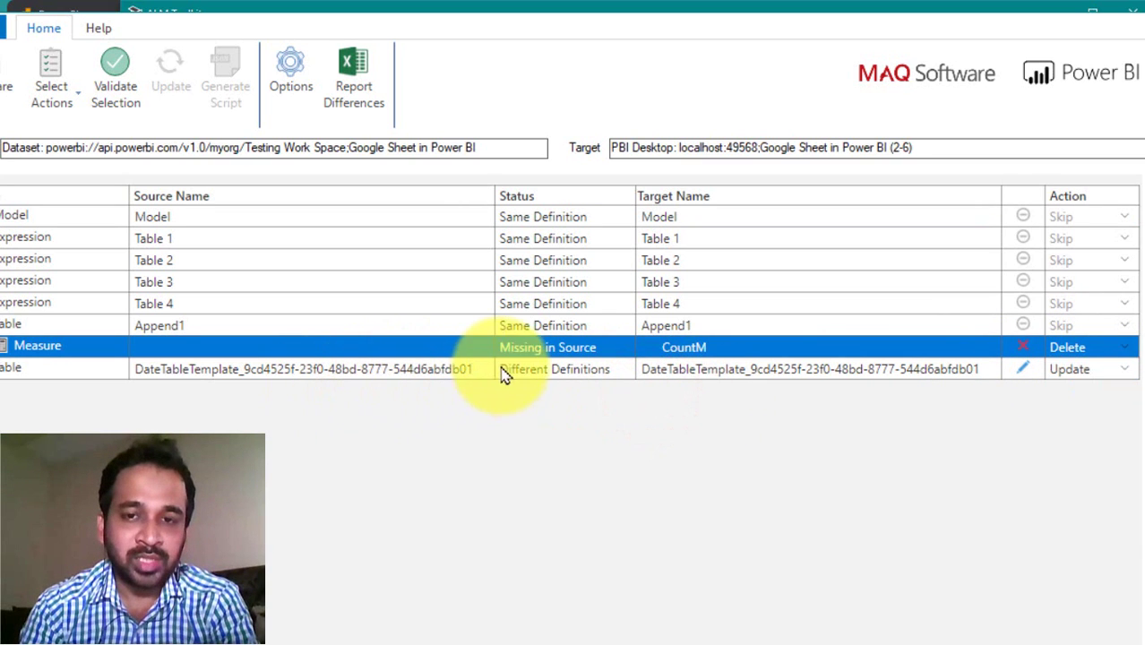
left_click(667, 378)
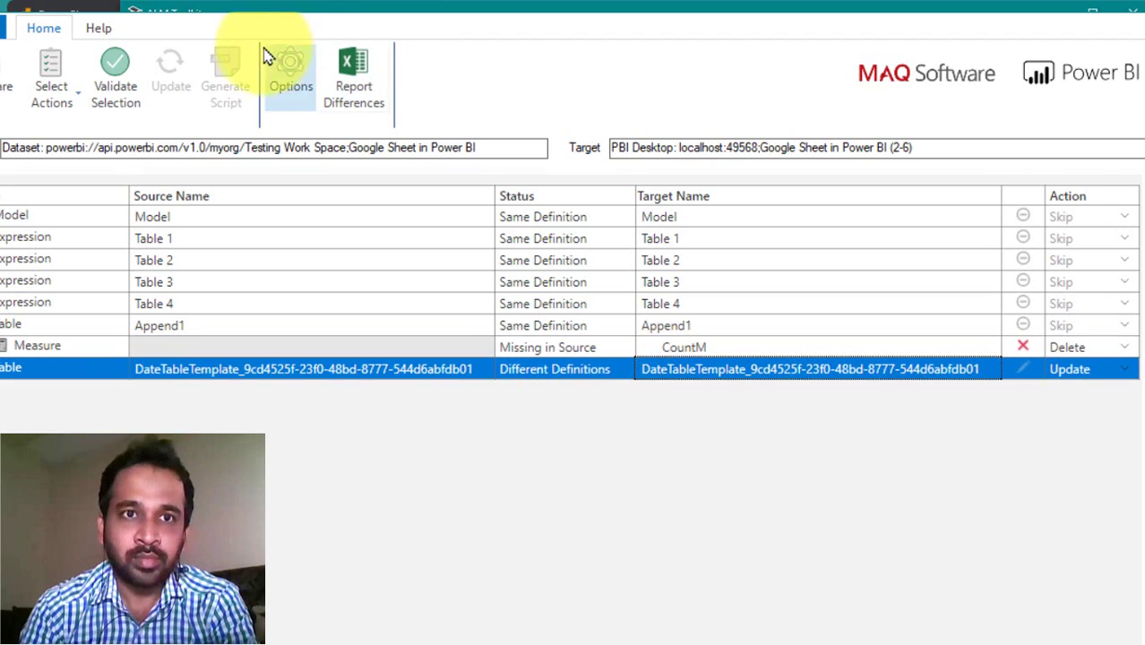
Step: Validate the selected comparison actions and review the informational messages for the DateTableTemplate table and the CountM measure
left_click(101, 96)
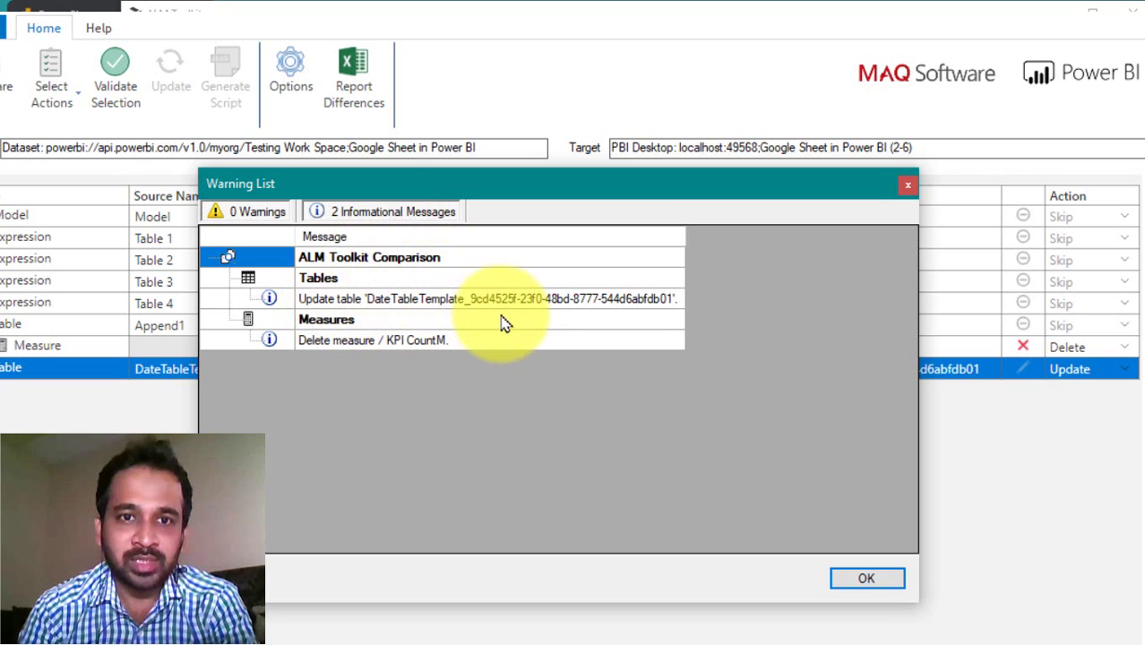
left_click(264, 299)
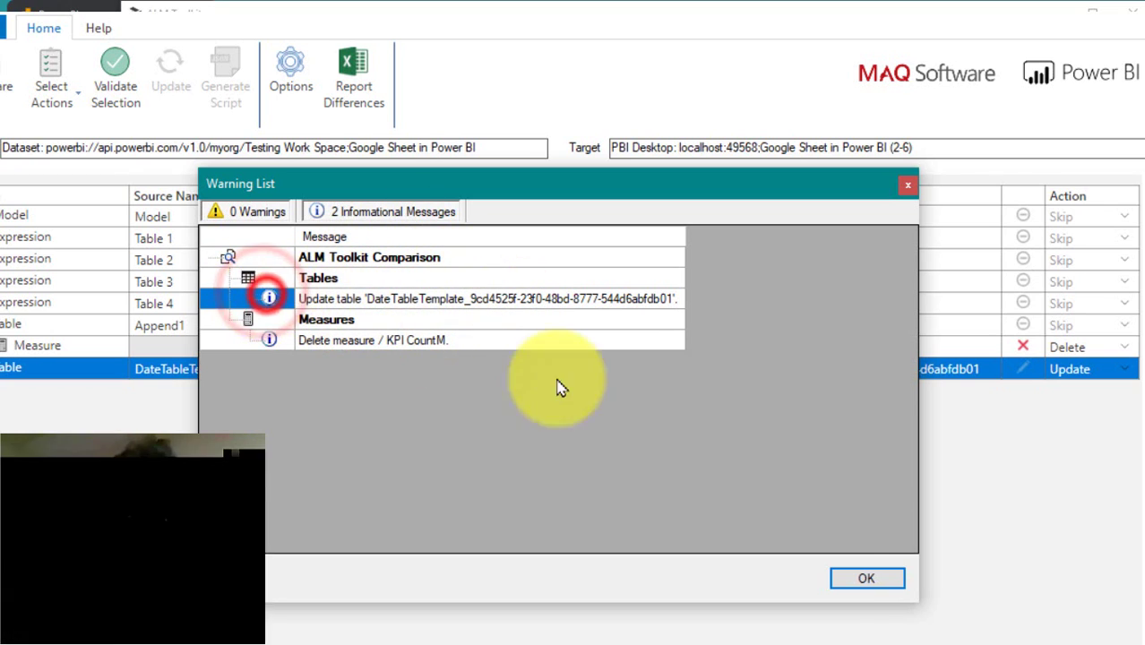
left_click(836, 576)
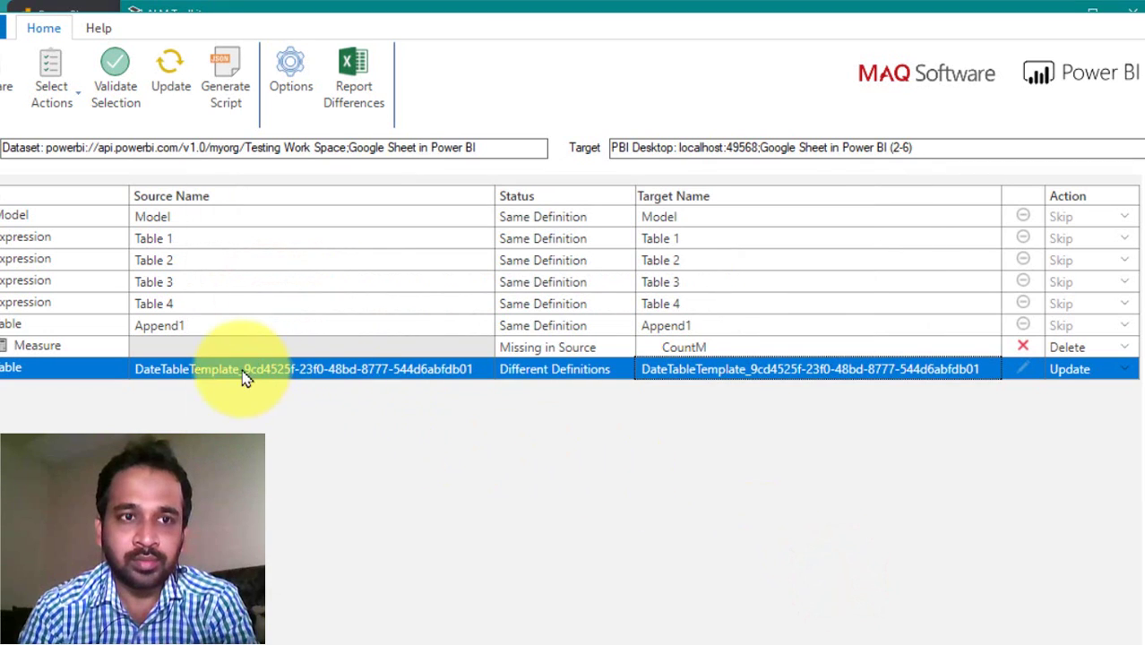
left_click(531, 368)
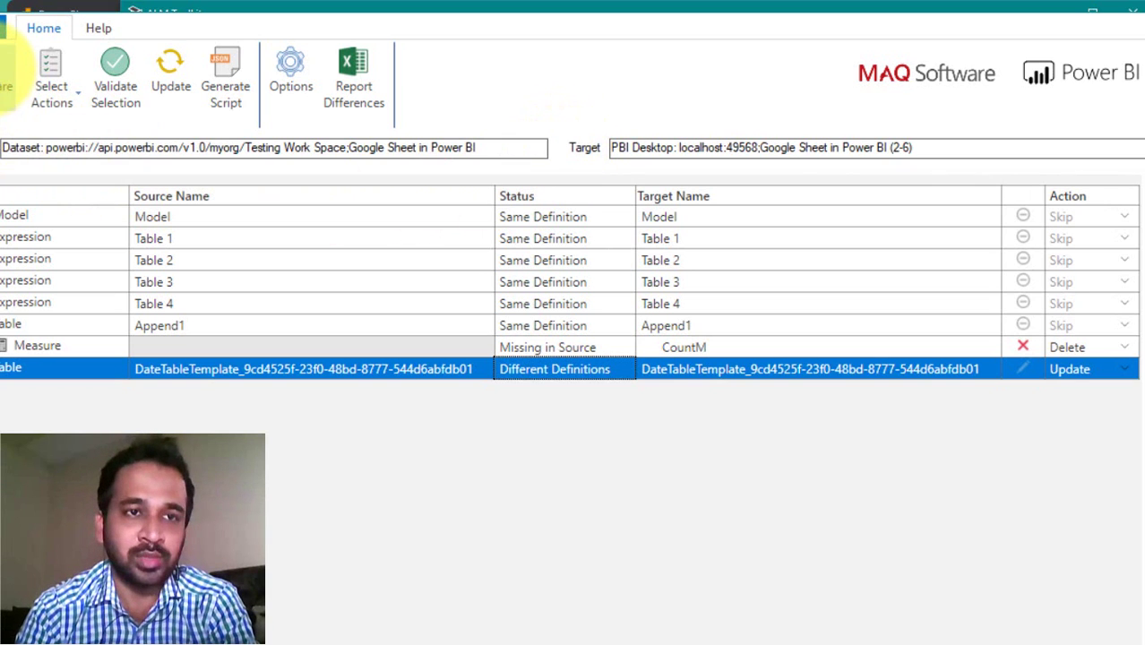
Step: Reverse the comparison, using the Google Sheet in Power BI (2-6) Desktop file as source and Testing Work Space's Google Sheet in Power BI dataset as target
left_click(3, 71)
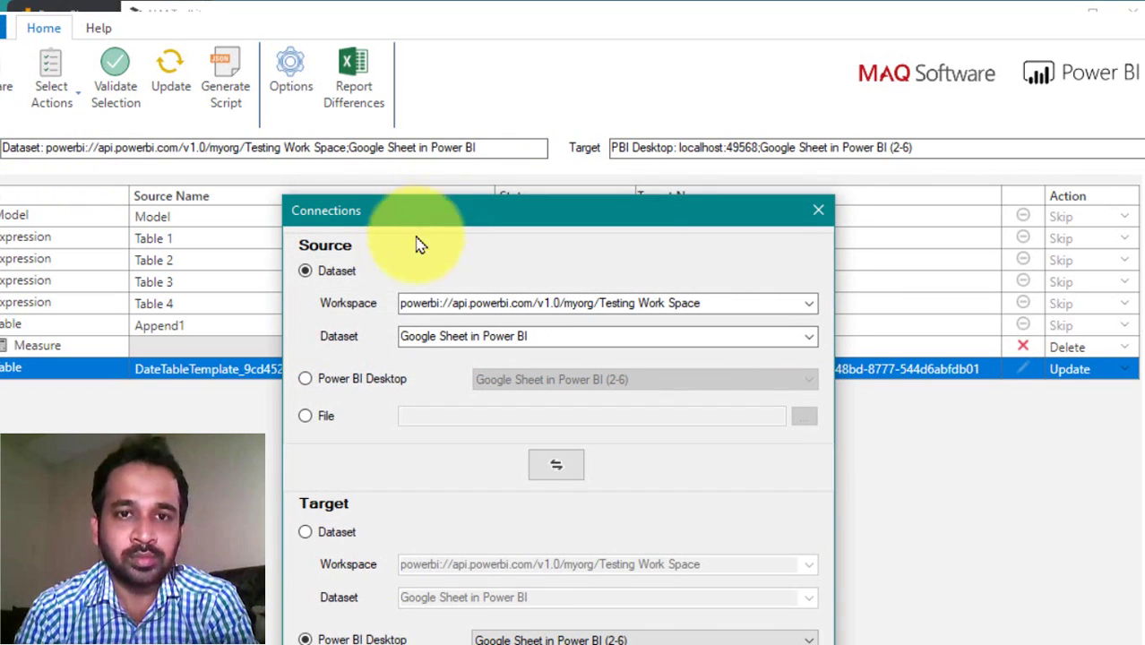
left_click(360, 377)
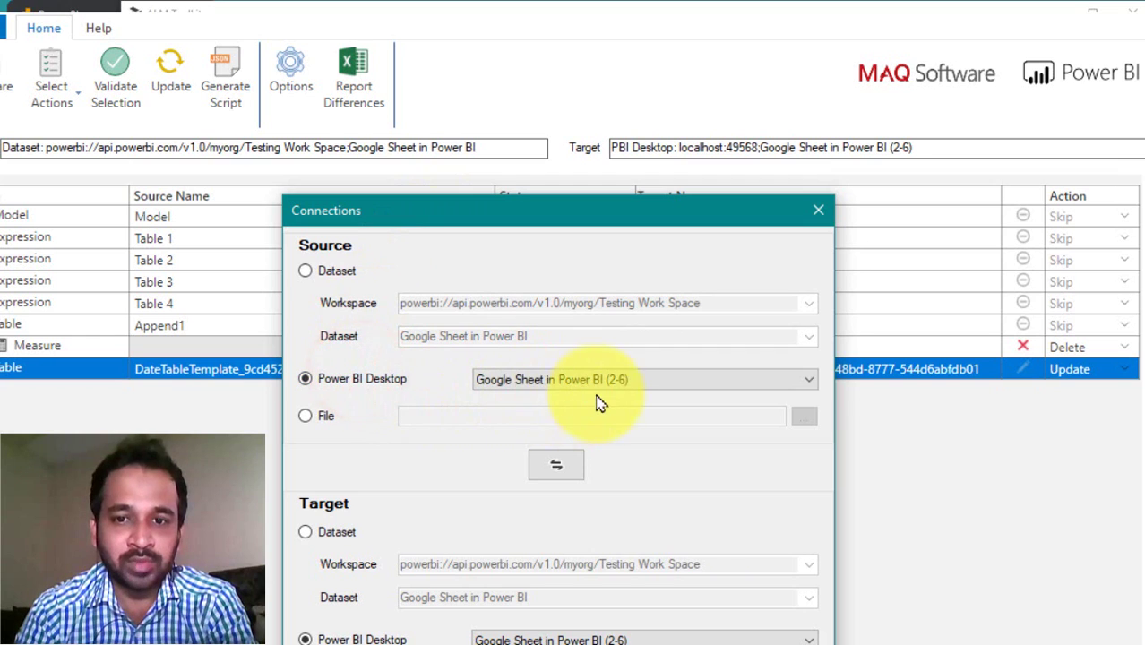
left_click(337, 536)
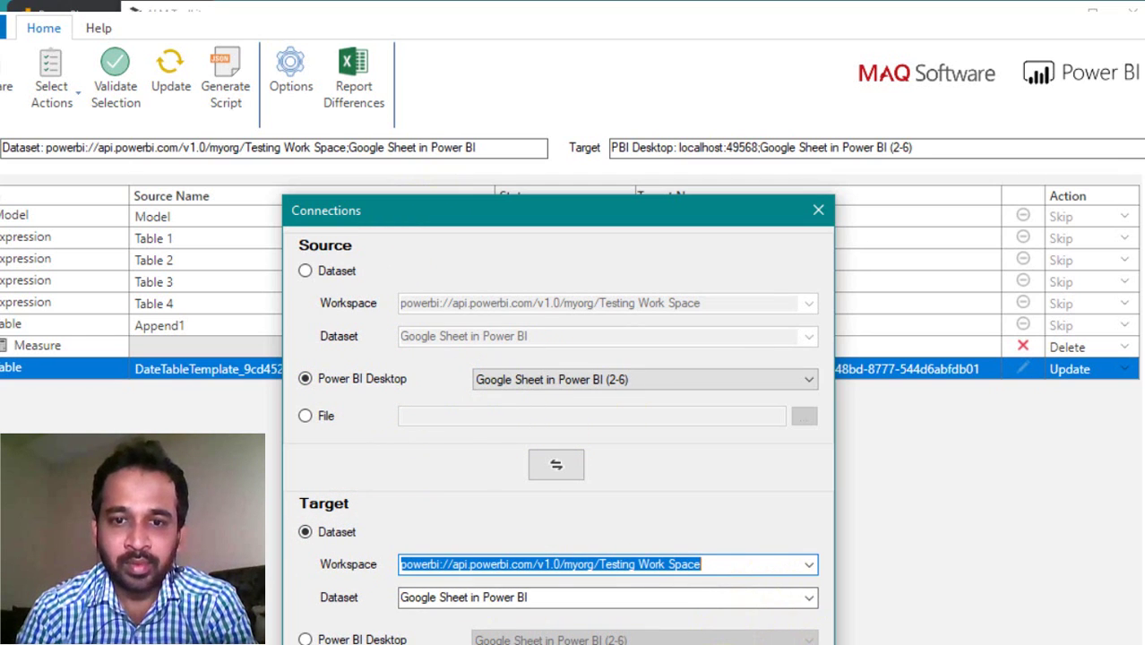
key("Return")
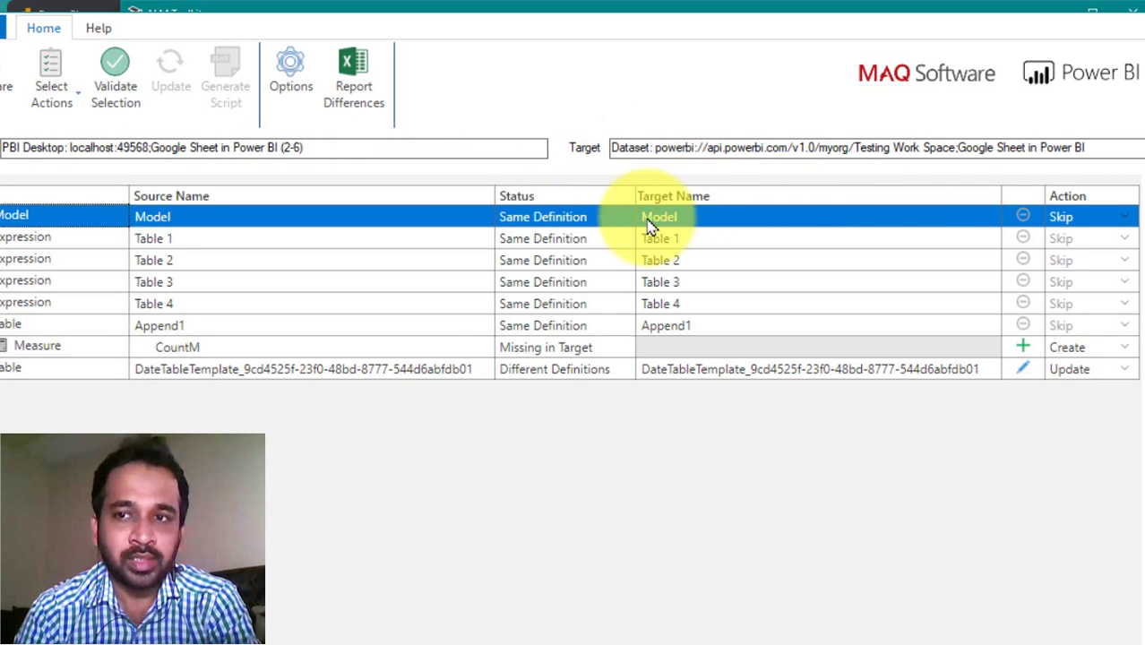
Step: Examine the CountM measure's row in the reversed comparison and review its available actions
left_click(199, 348)
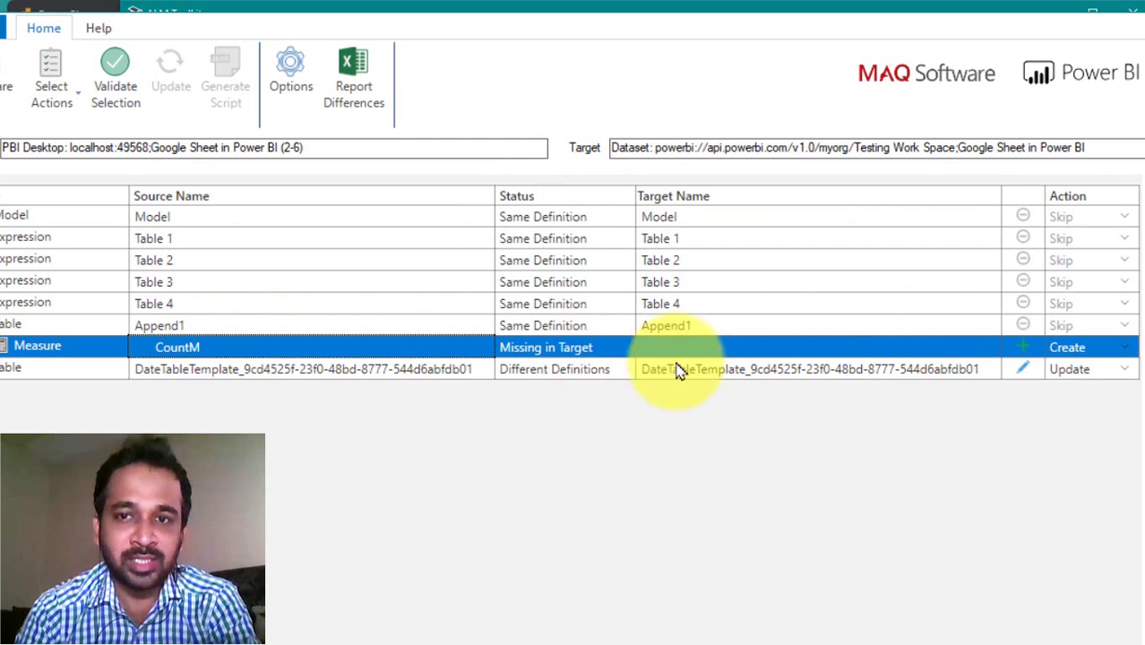
left_click(1020, 302)
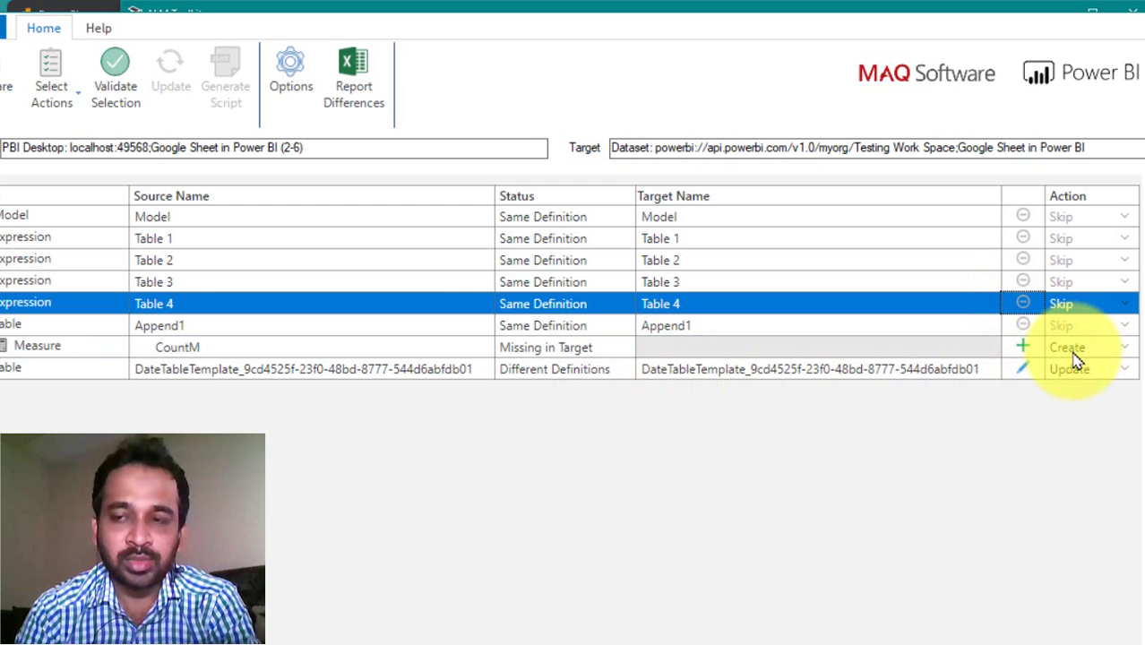
left_click(1102, 352)
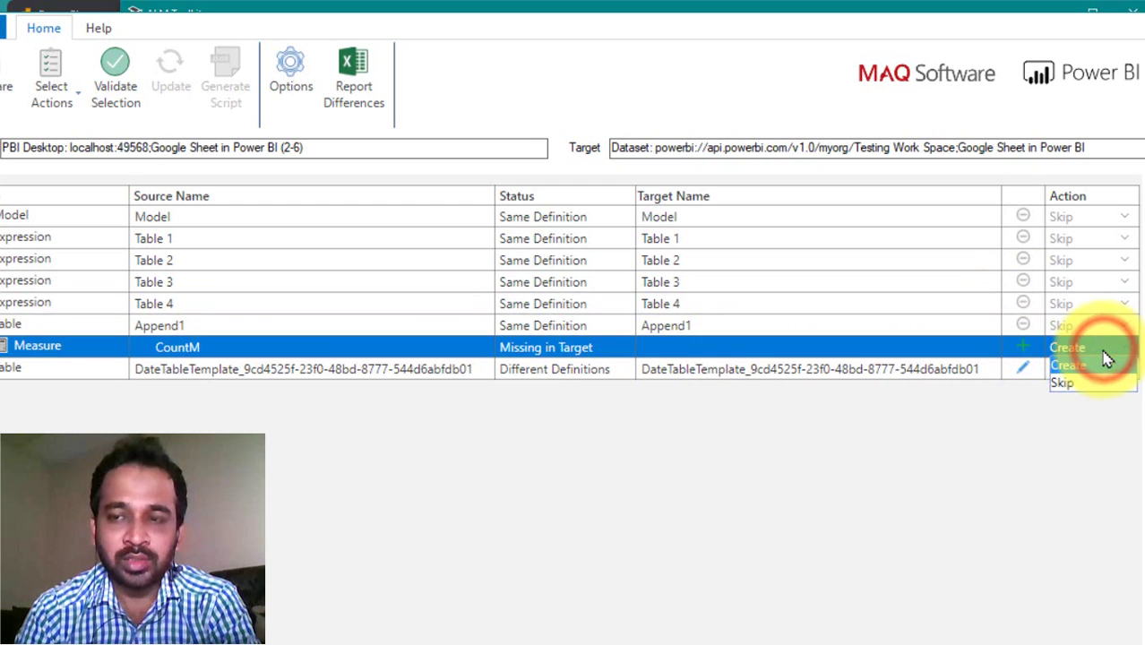
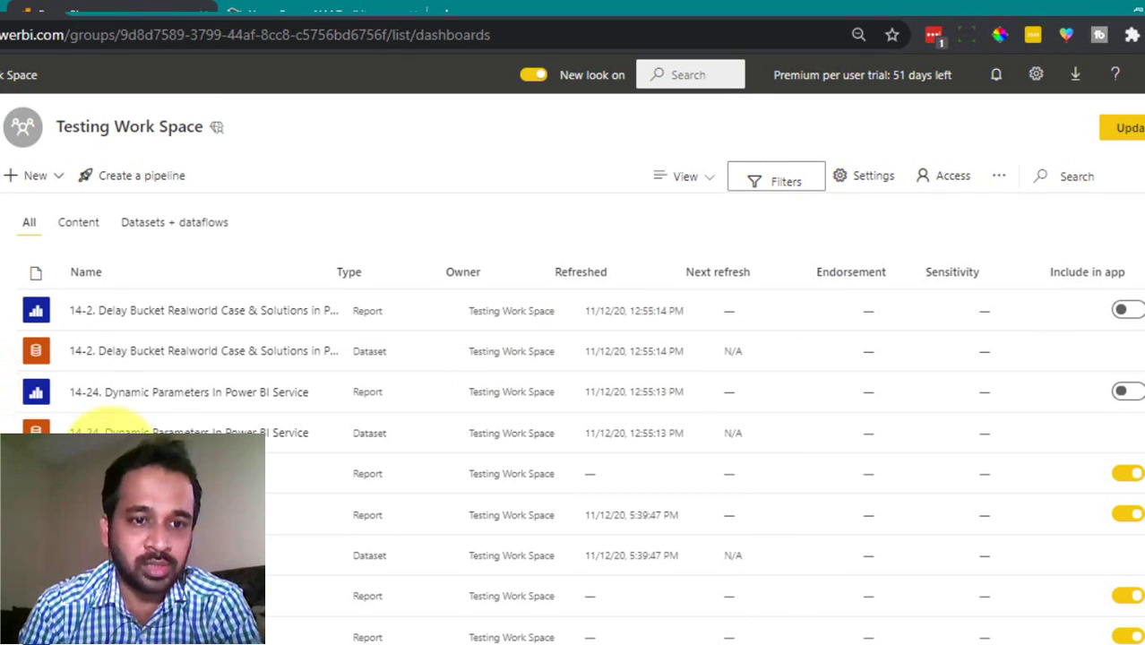
Step: Open the Google Sheet in Power BI report from Testing Work Space in editing view in the Power BI service
scroll(188, 421, "down", 5)
scroll(188, 433, "down", 2)
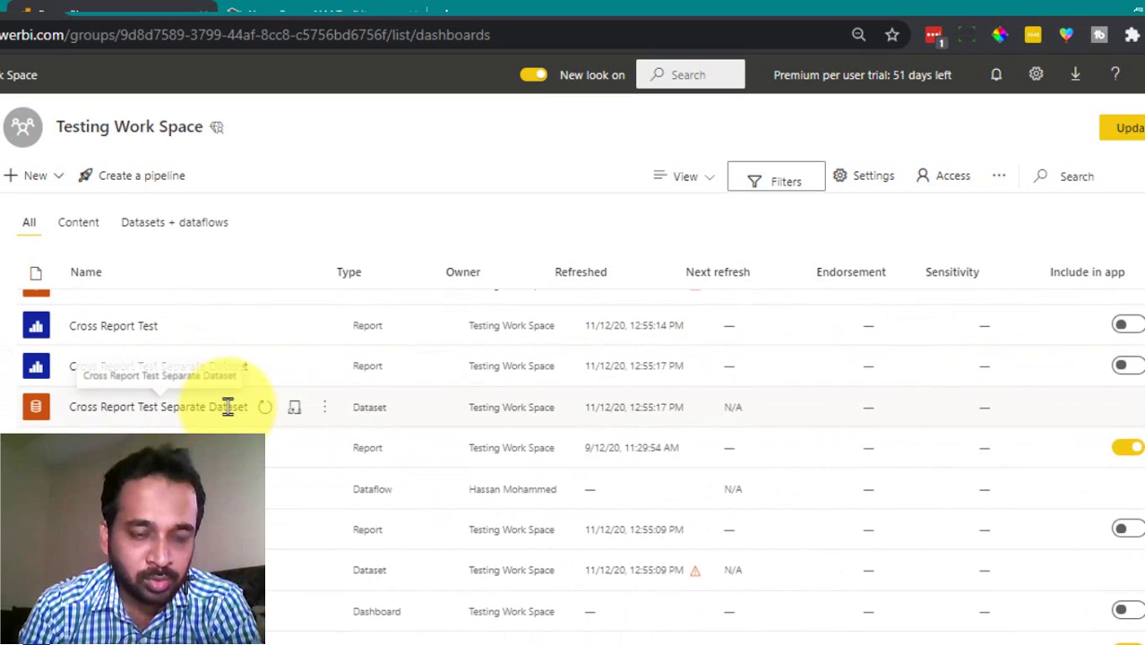
scroll(228, 406, "down", 2)
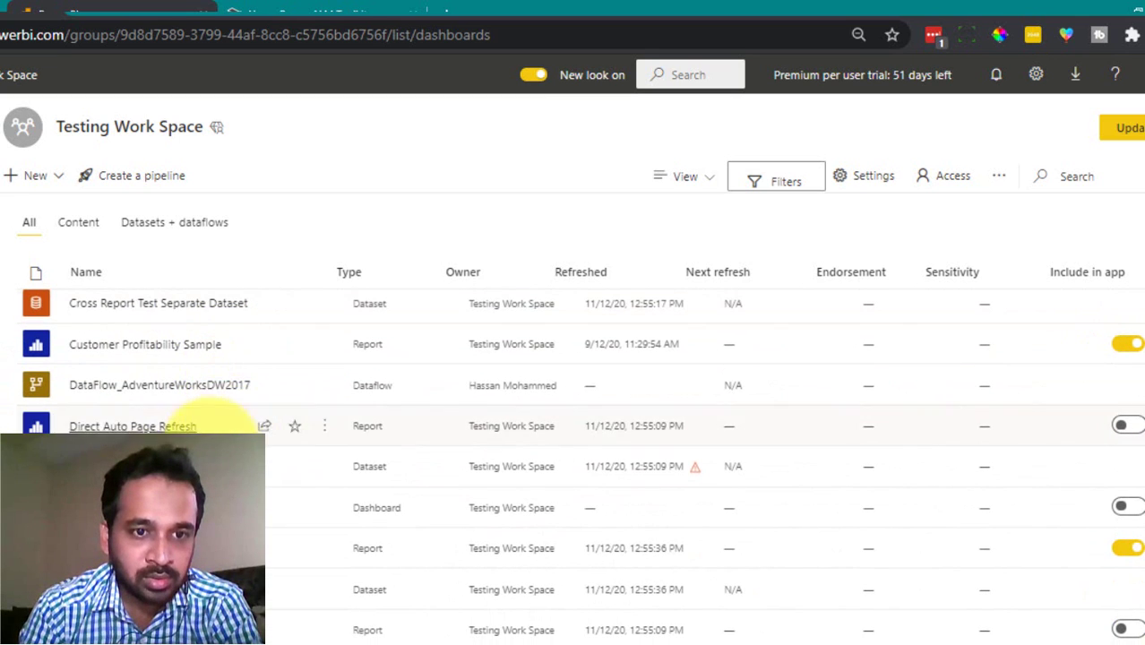
left_click(179, 548)
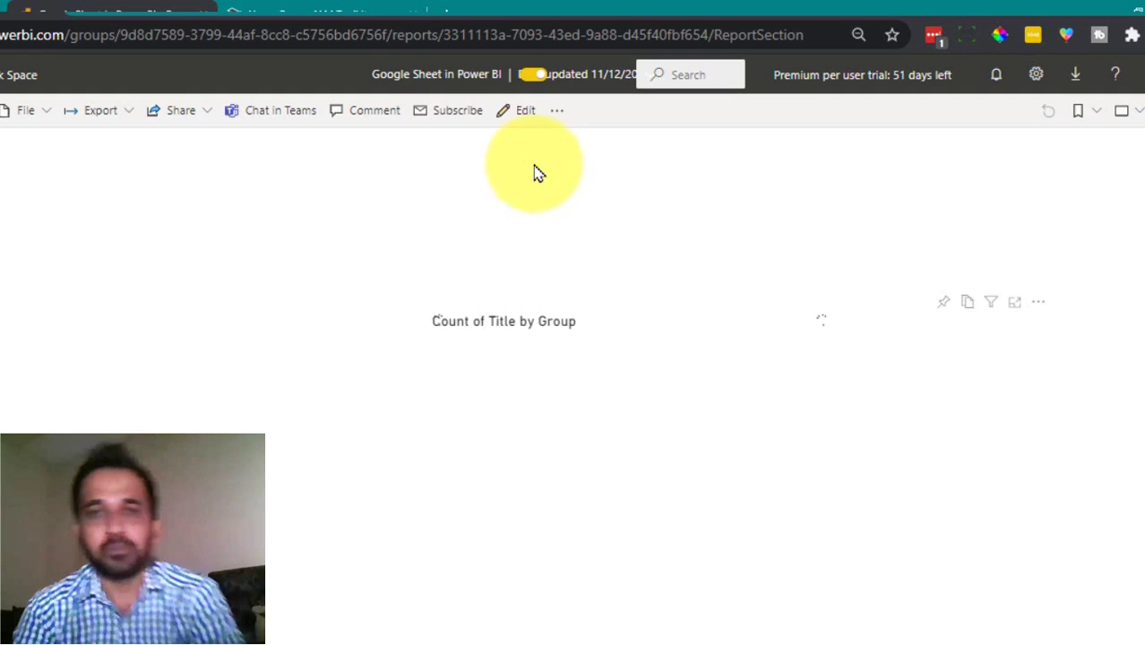
left_click(508, 105)
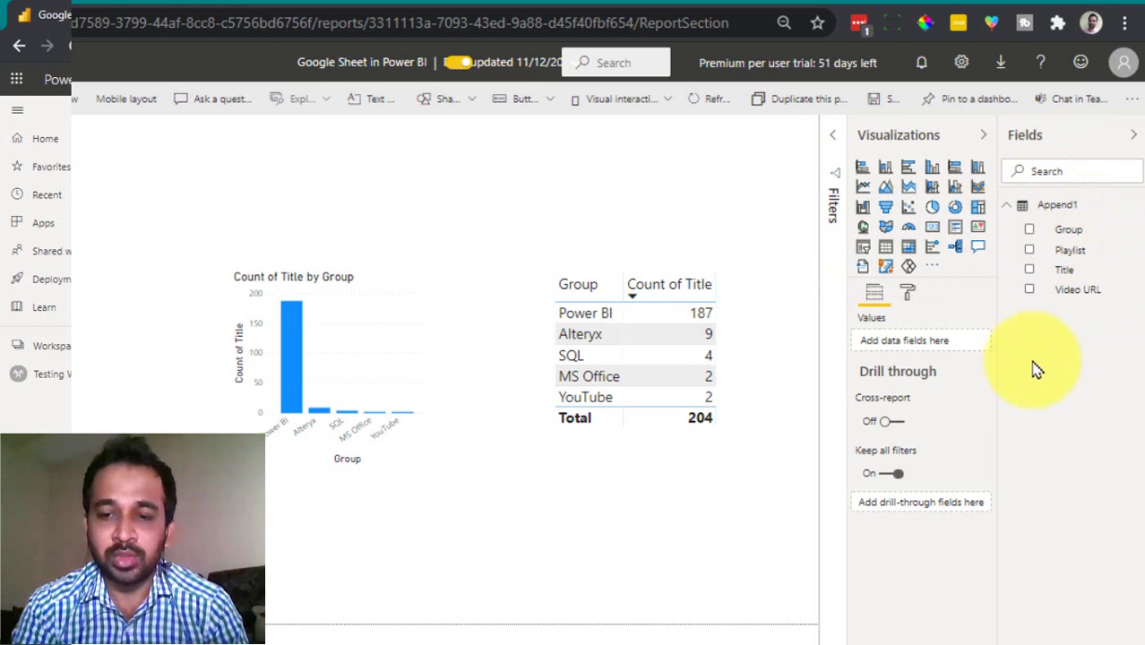
Step: Check the Append1 fields in the Power BI Desktop file against the published report, returning to ALM Toolkit
key("alt+Tab")
key("Tab")
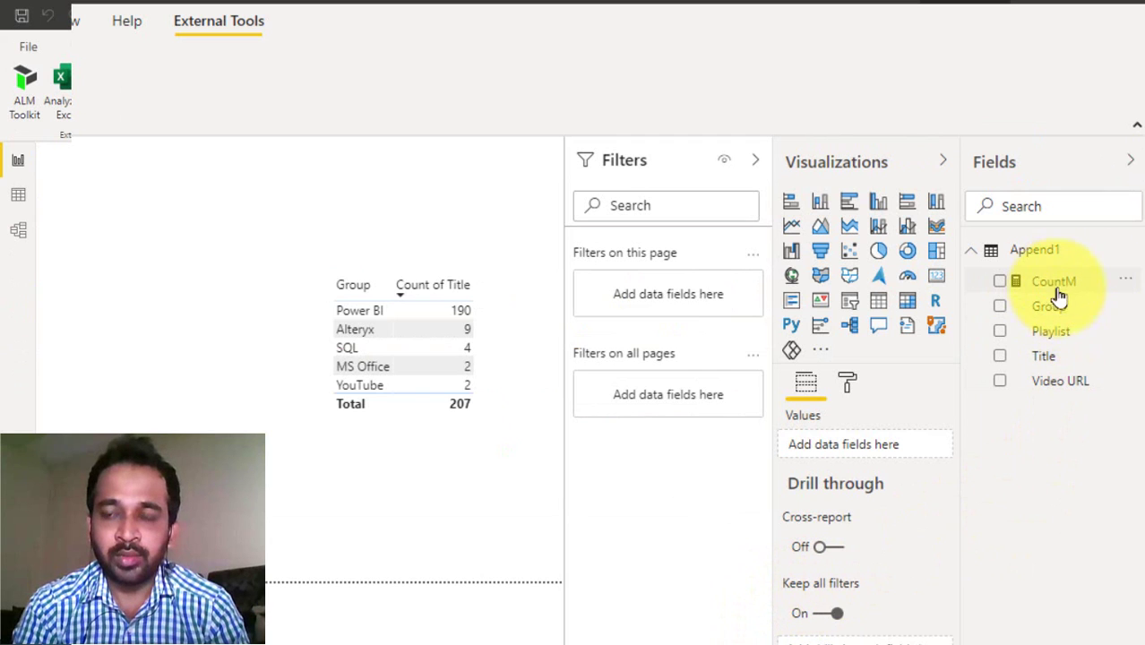
key("alt+Tab")
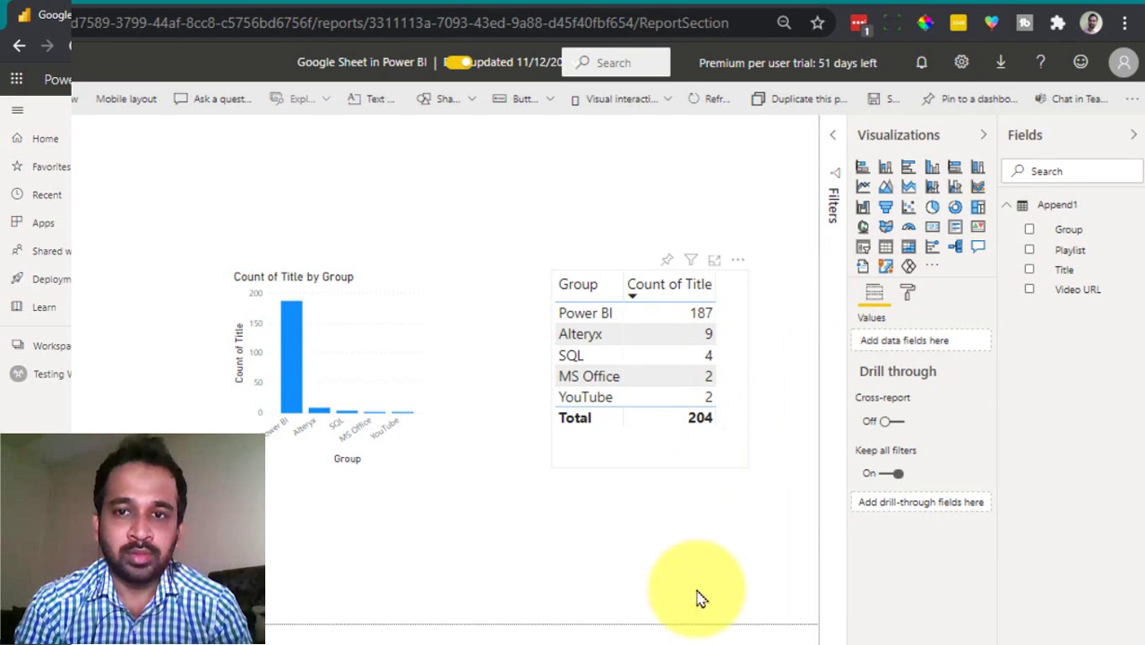
key("alt+Tab")
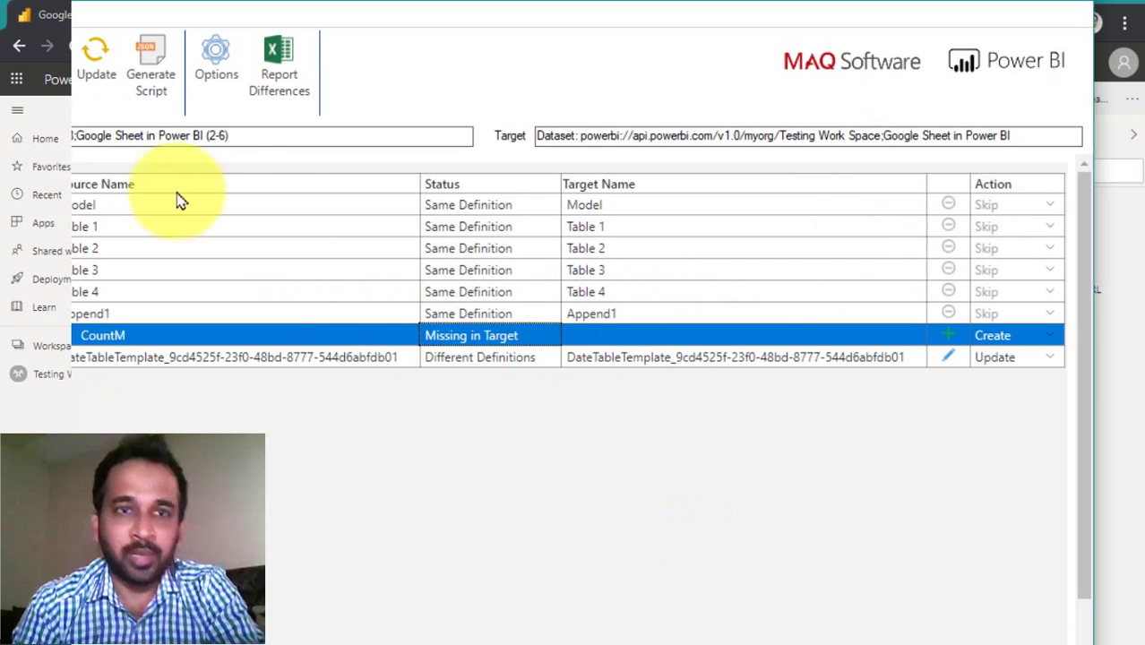
Step: Update the target dataset with the selected changes and refresh the comparison once the deployment finishes
left_click(98, 58)
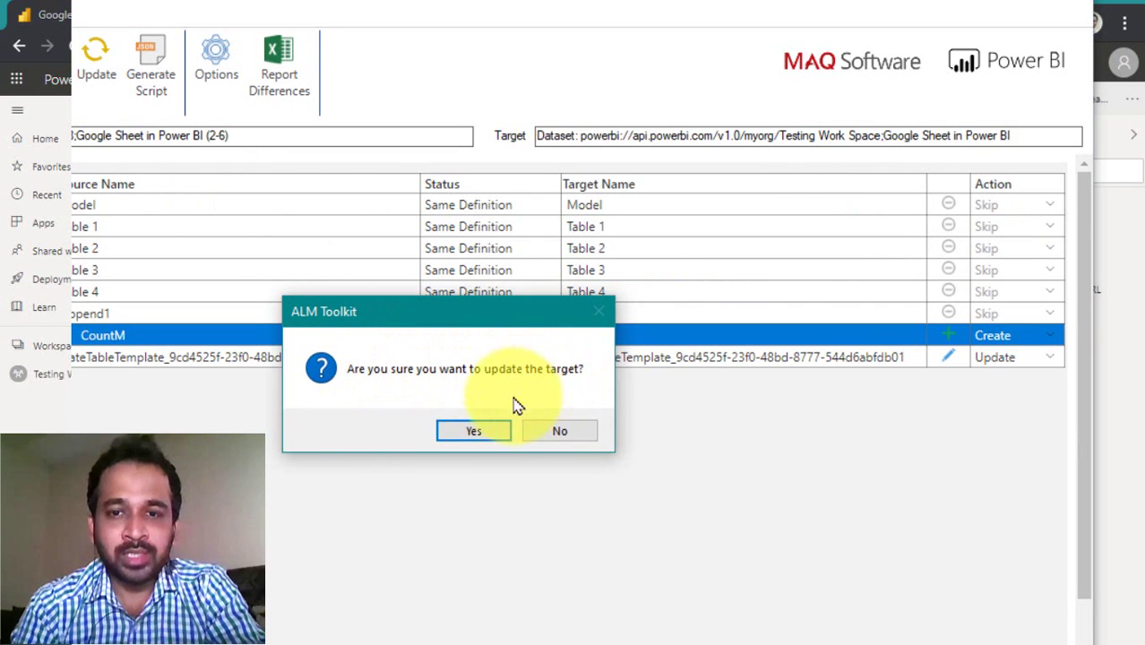
left_click(472, 430)
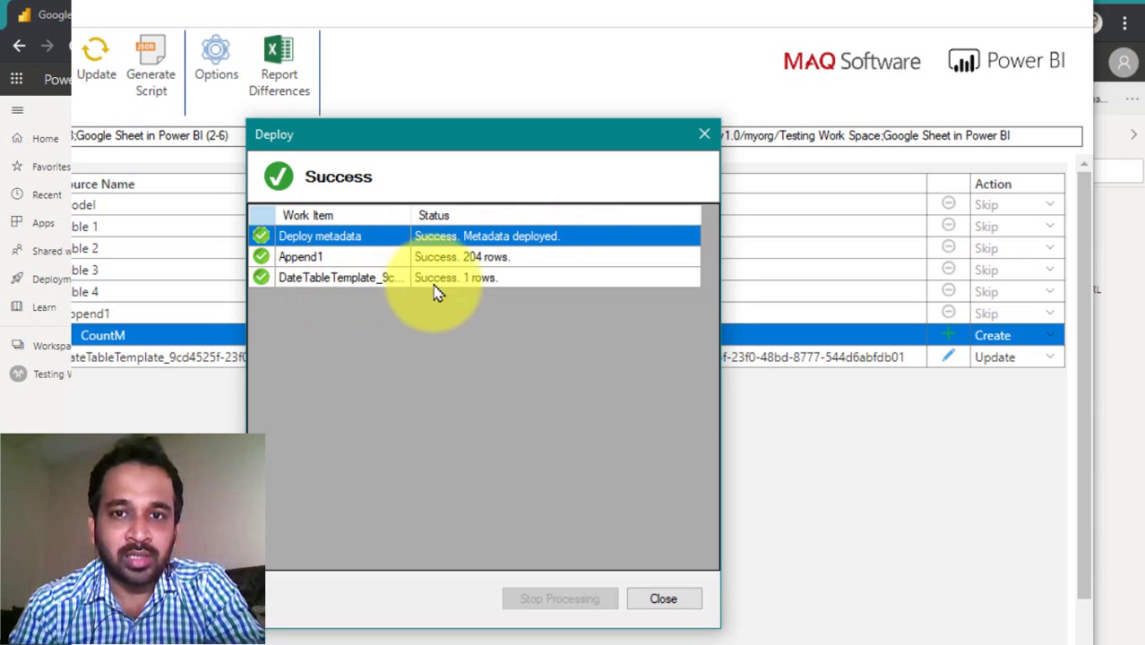
left_click(672, 600)
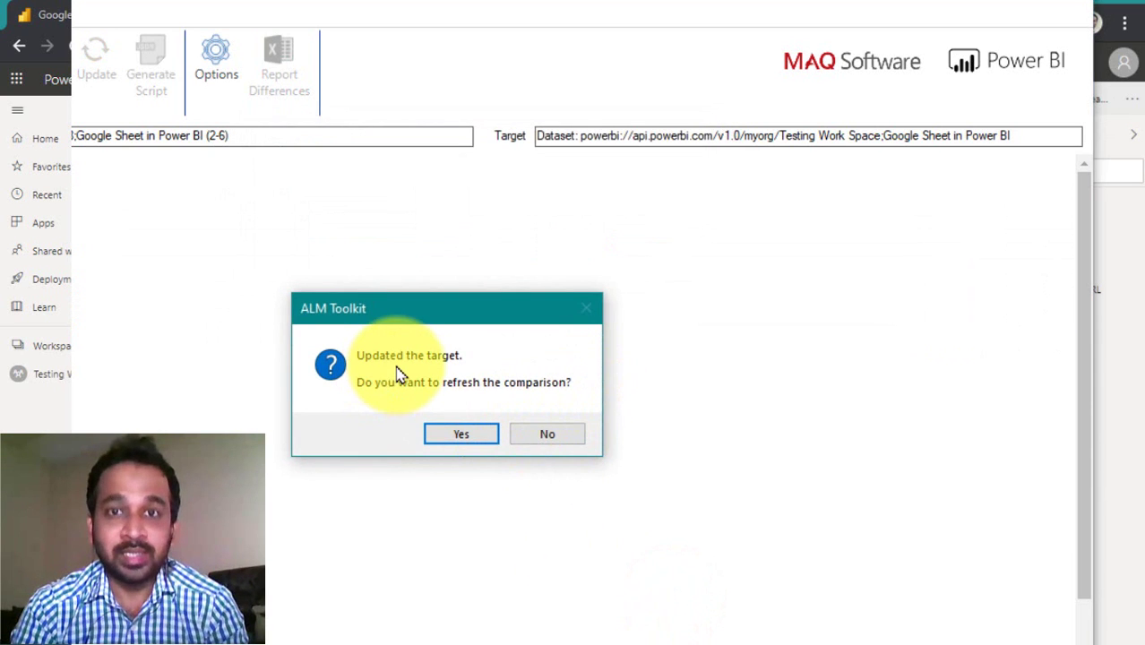
left_click(464, 436)
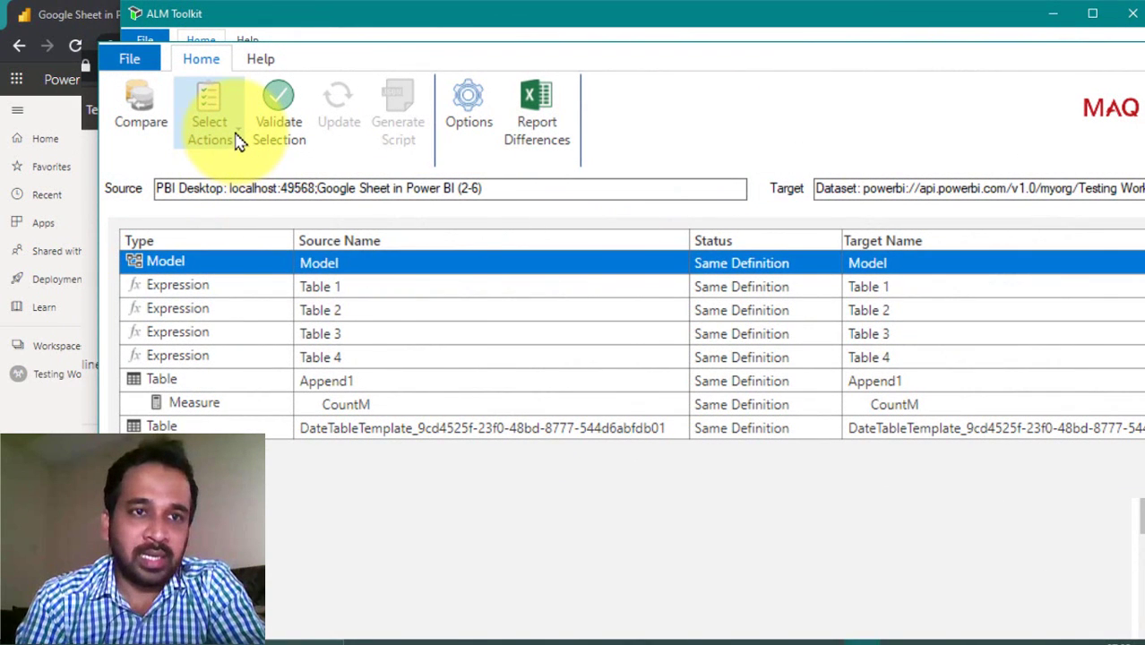
Step: Hide the skip objects with the same definition in the comparison list
left_click(237, 136)
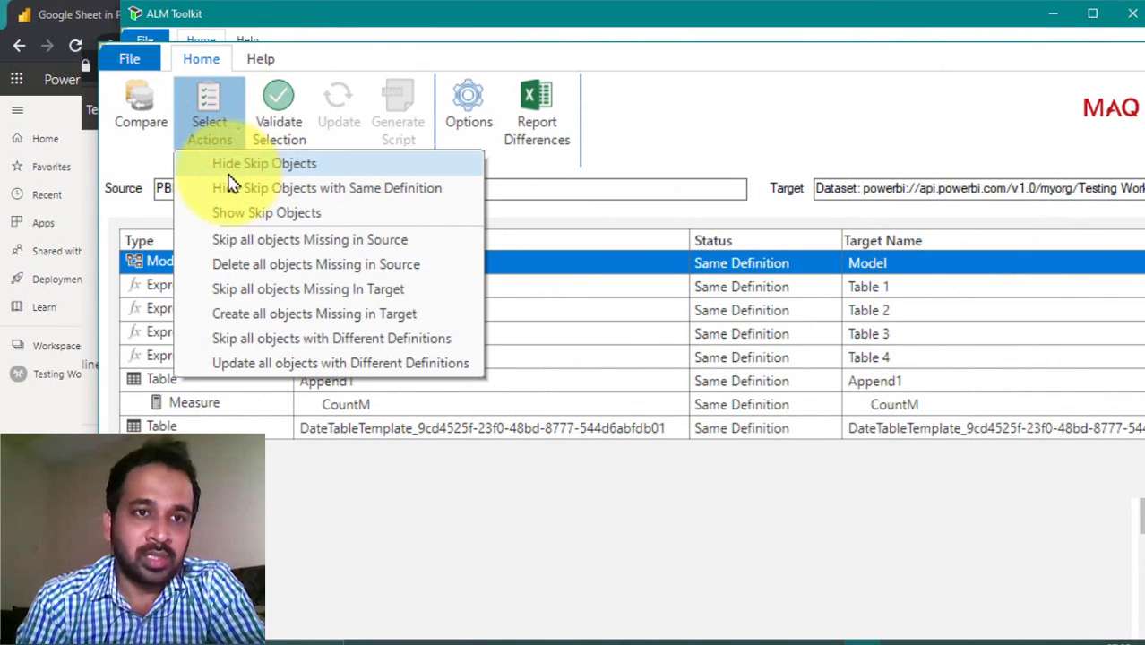
left_click(424, 204)
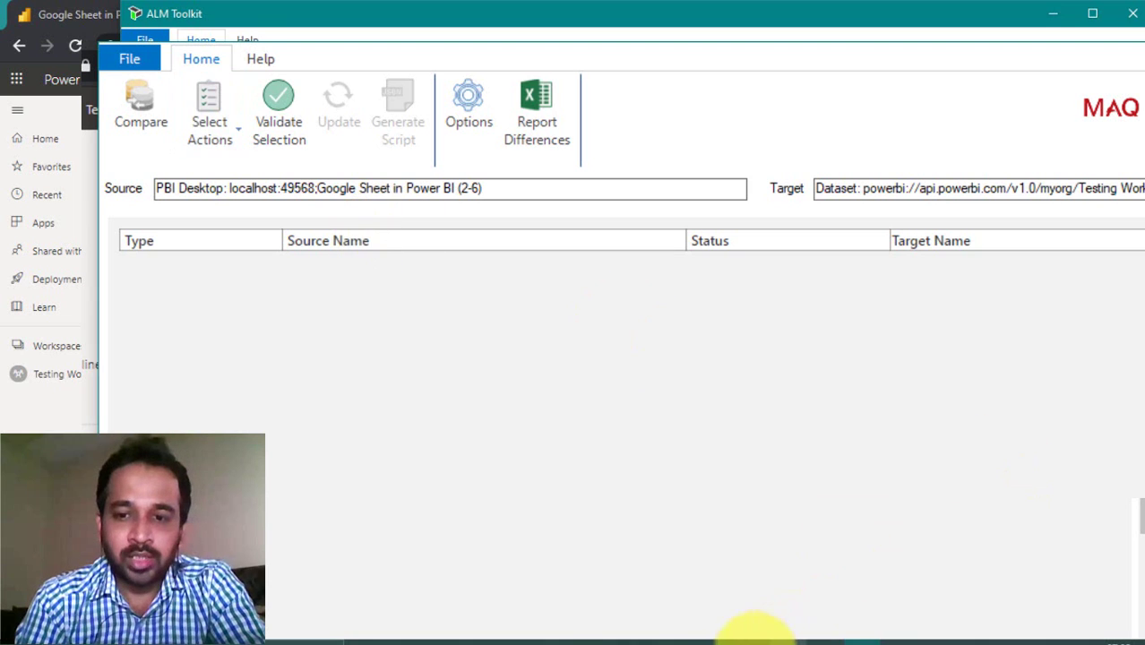
Step: Switch to the Google Sheet in Power BI (2-6) for ALM file in Power BI Desktop and move the Count of Title table toward the page's left side
left_click(754, 631)
left_click(689, 568)
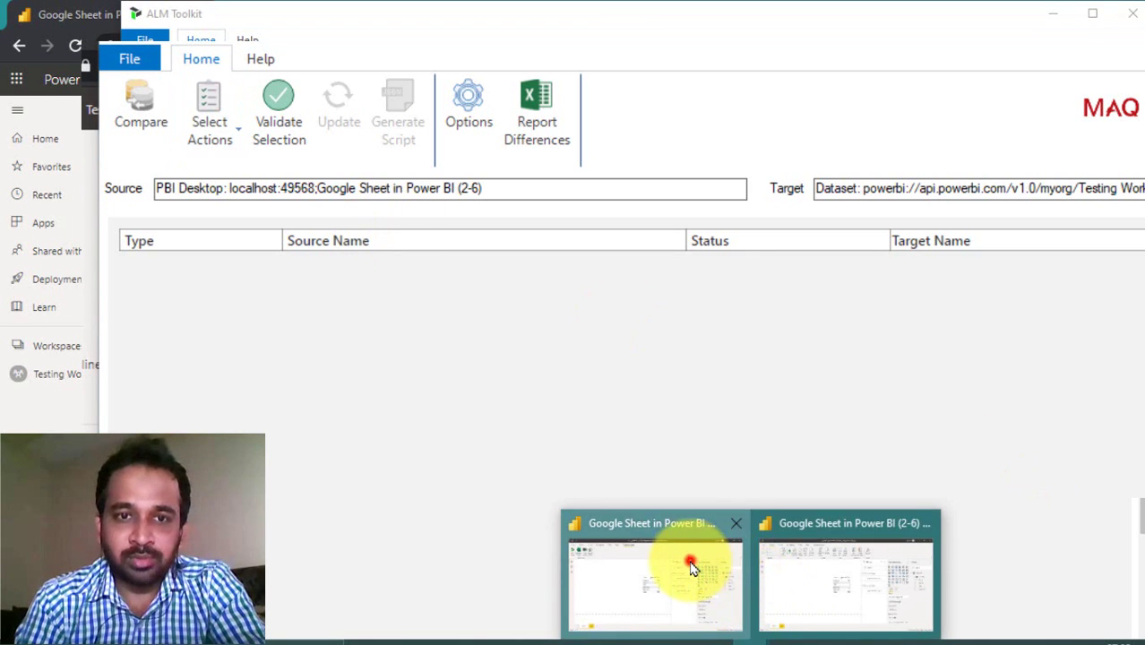
left_click(633, 302)
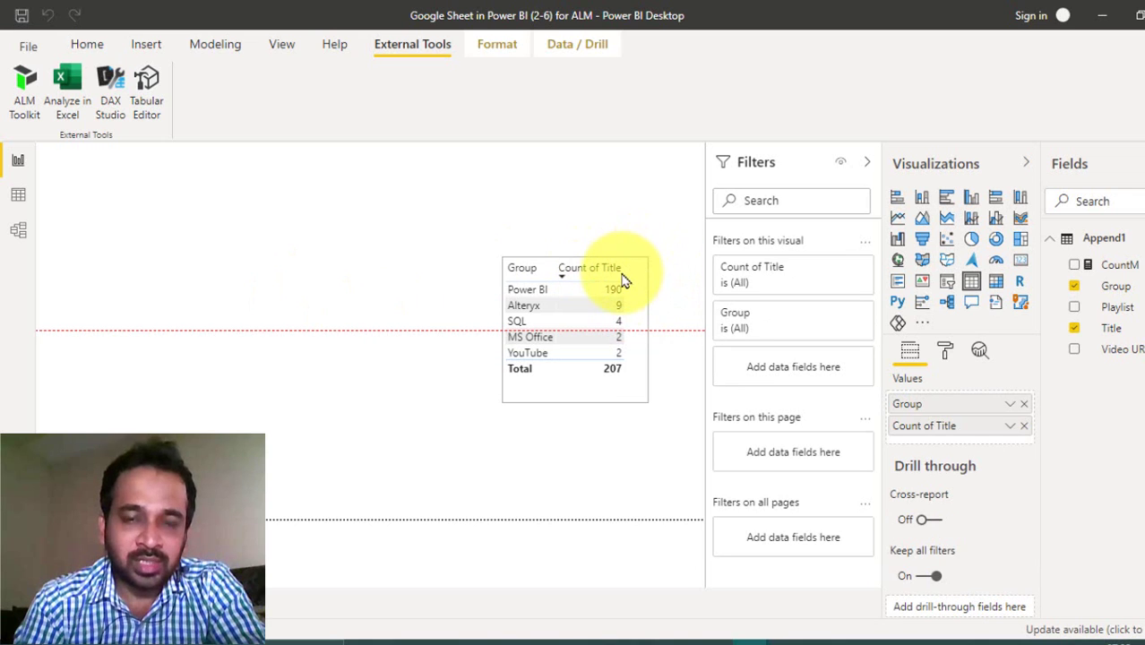
left_click(623, 388)
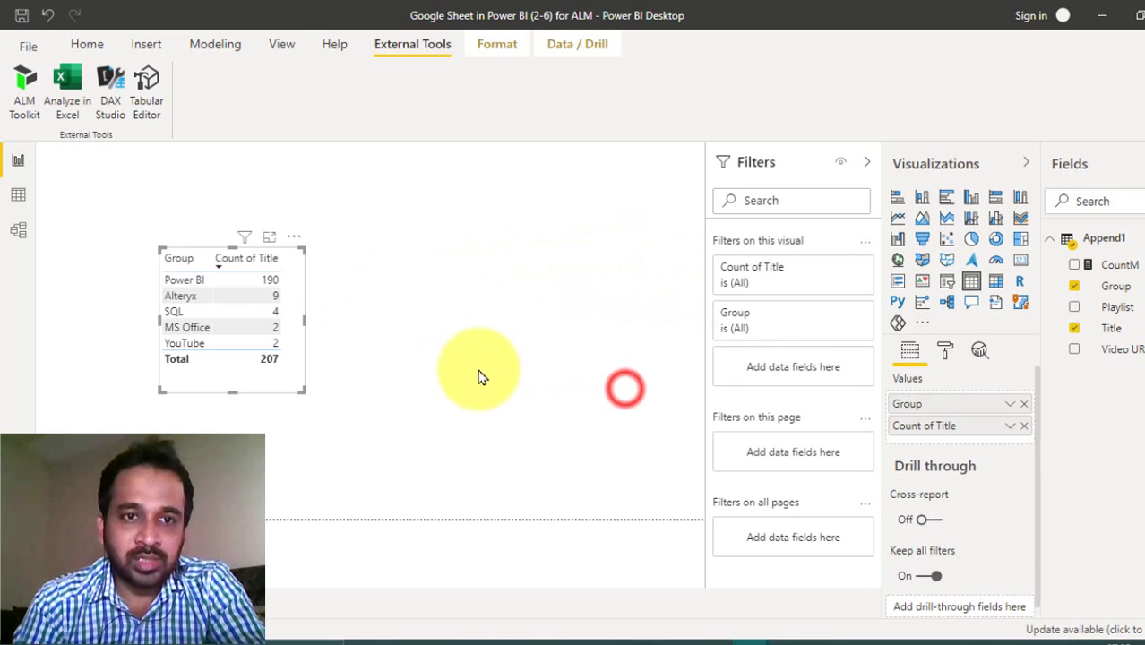
Step: Duplicate the Count of Title table beside the original, convert the copy to a stacked column chart, and widen it
left_click(219, 370)
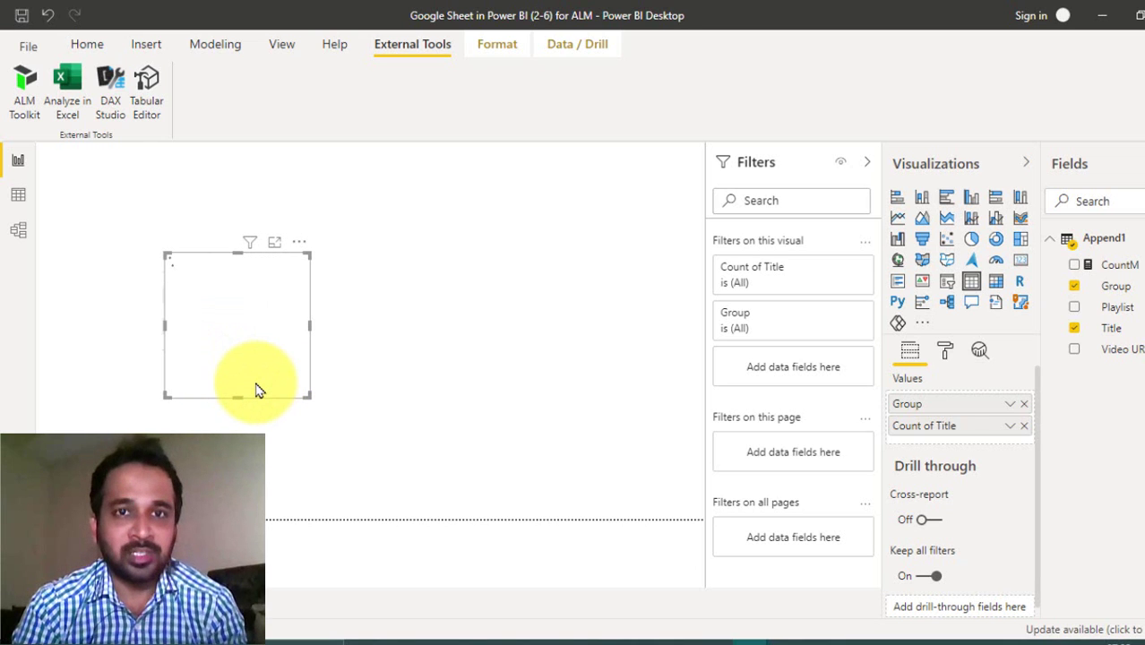
left_click_drag(255, 387, 455, 383)
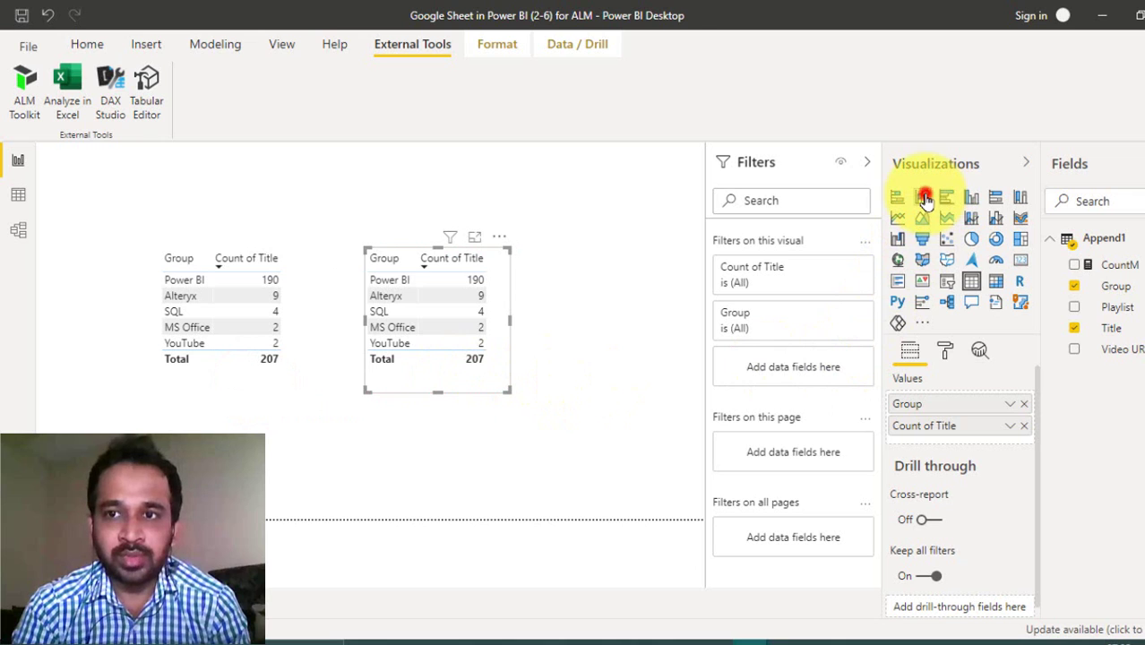
left_click(925, 198)
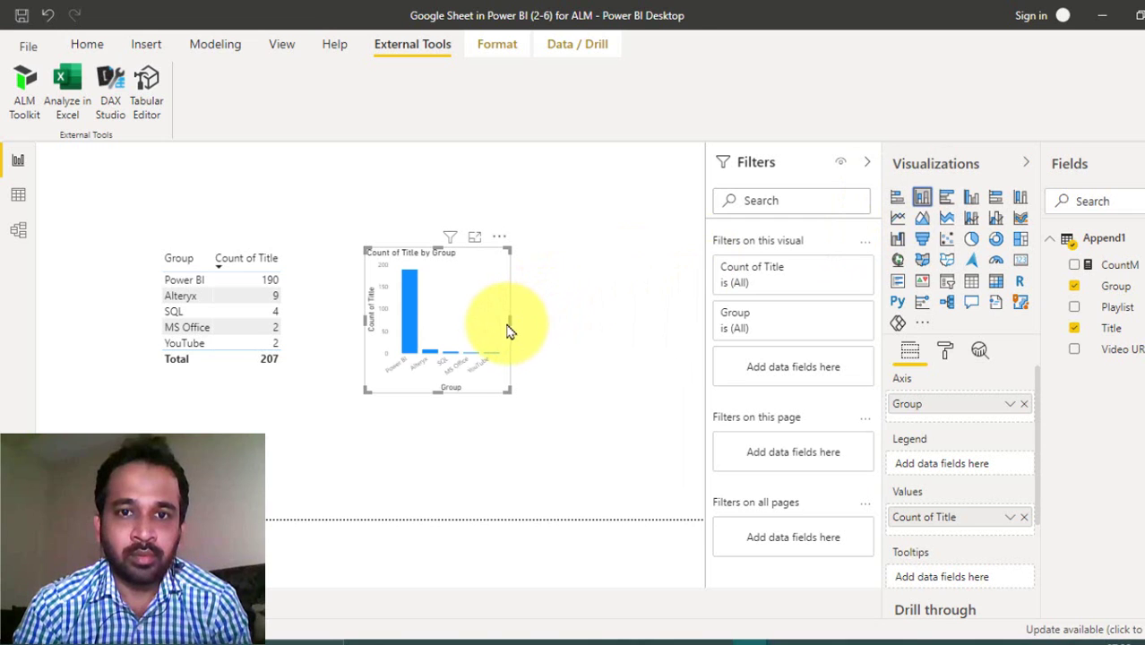
left_click_drag(510, 317, 564, 319)
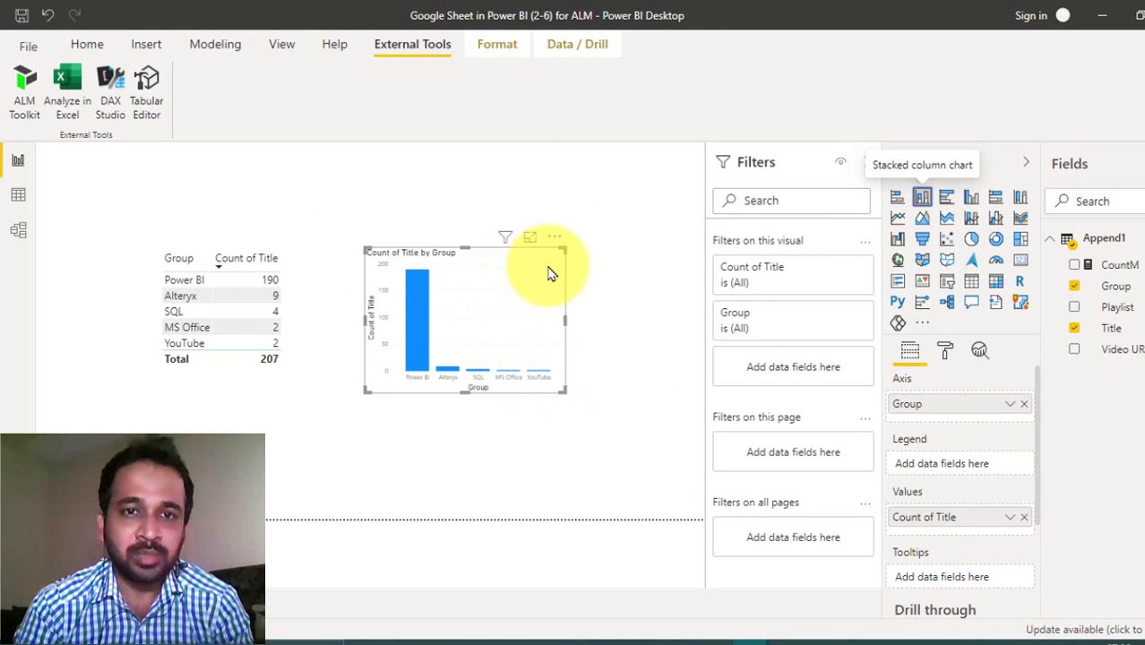
Step: Switch to ALM Toolkit and compare the Google Sheet in Power BI (2-6) desktop file with the Google Sheet in Power BI dataset
key("alt+Tab")
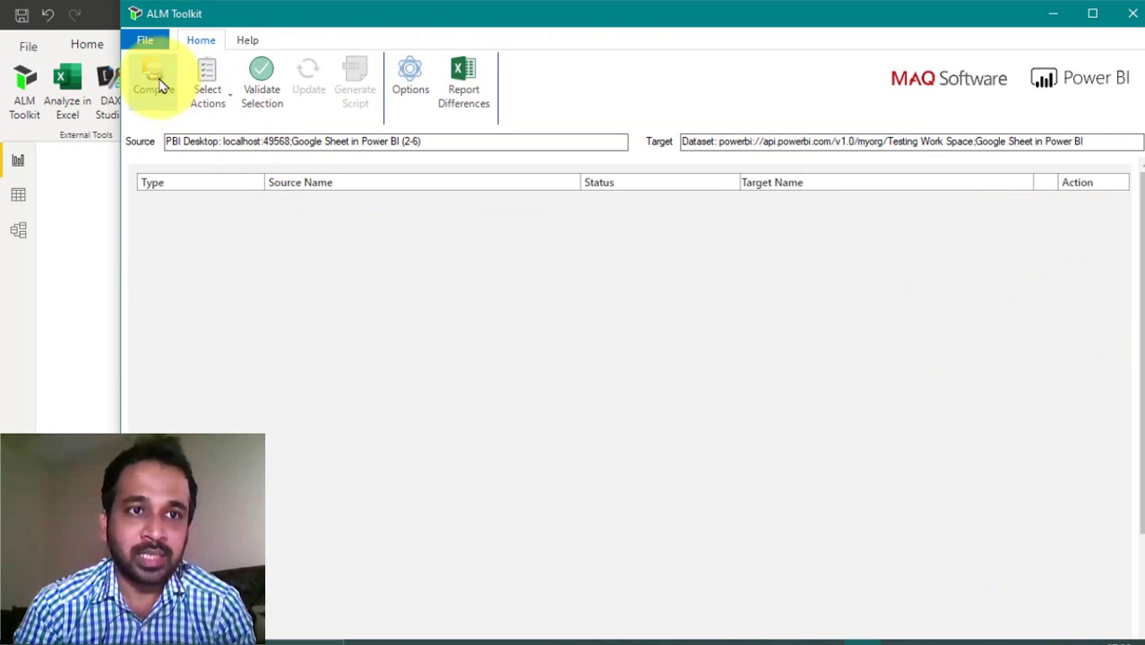
left_click(154, 79)
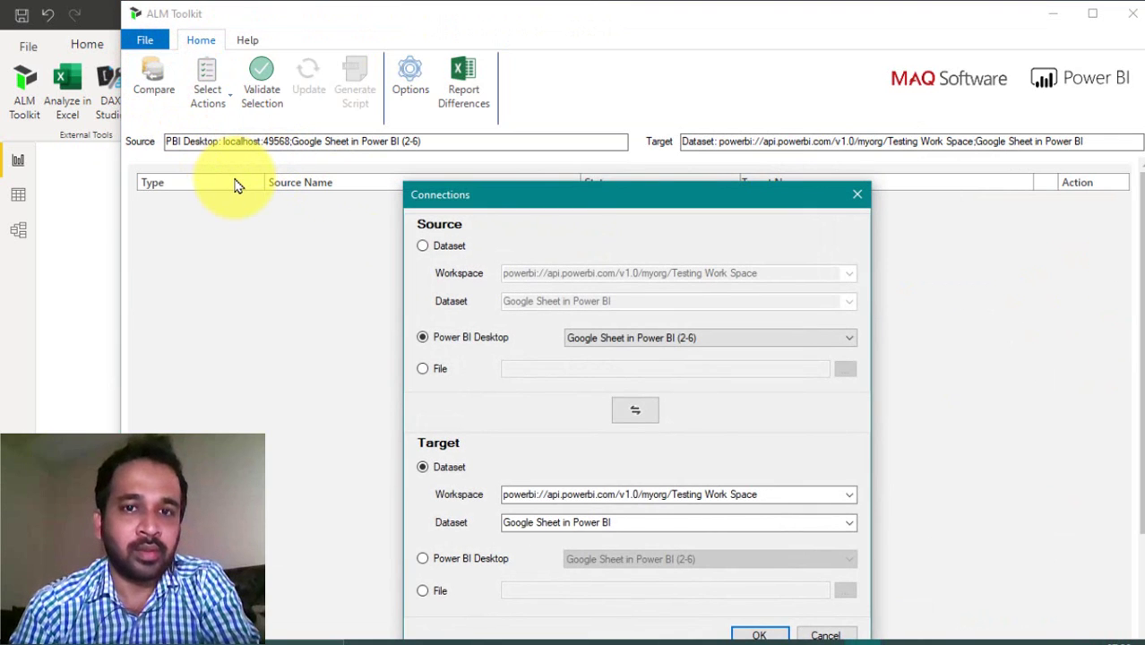
left_click_drag(511, 191, 529, 75)
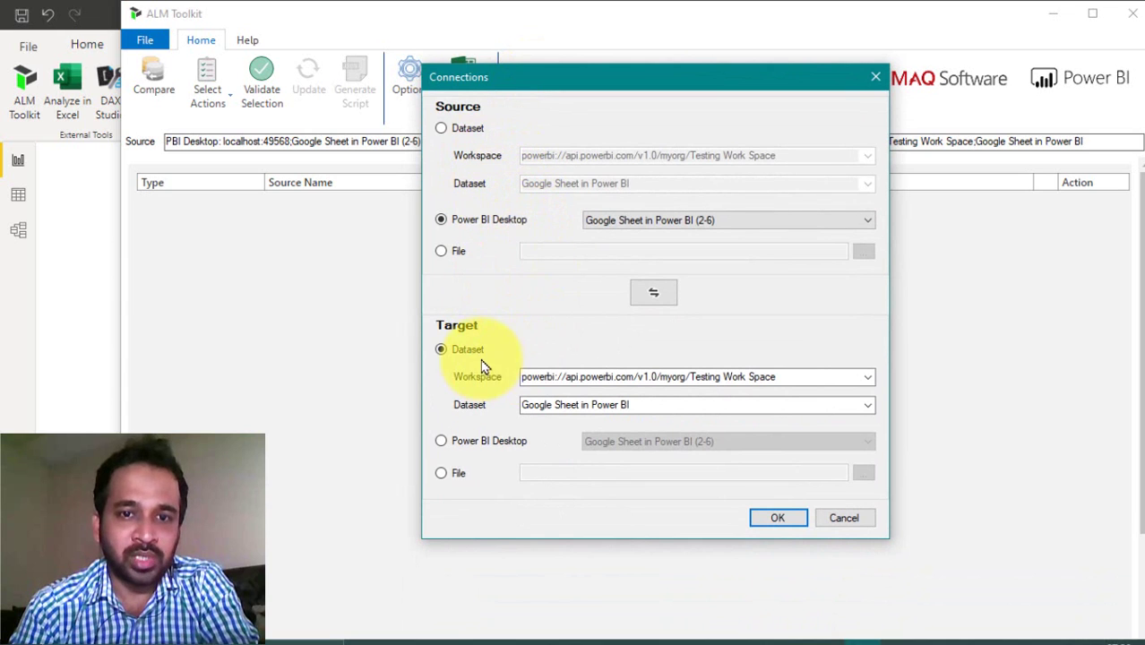
left_click(767, 516)
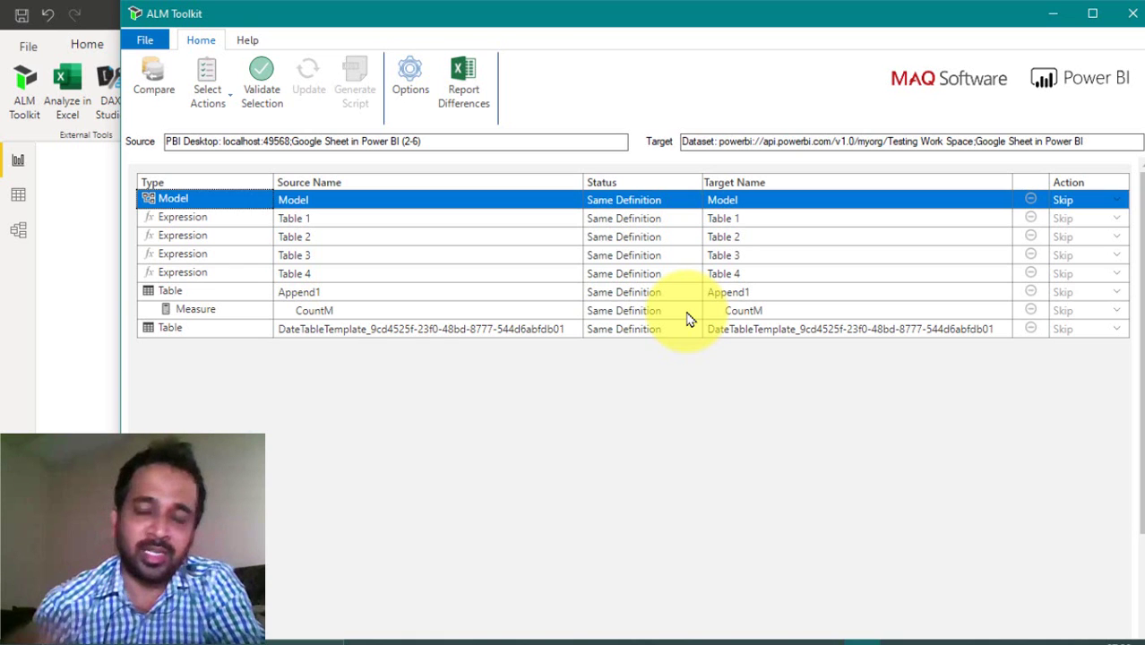
Step: Switch to Power BI Desktop and add a calculated column Dummy Column = "Test" to the Append1 table
left_click(77, 338)
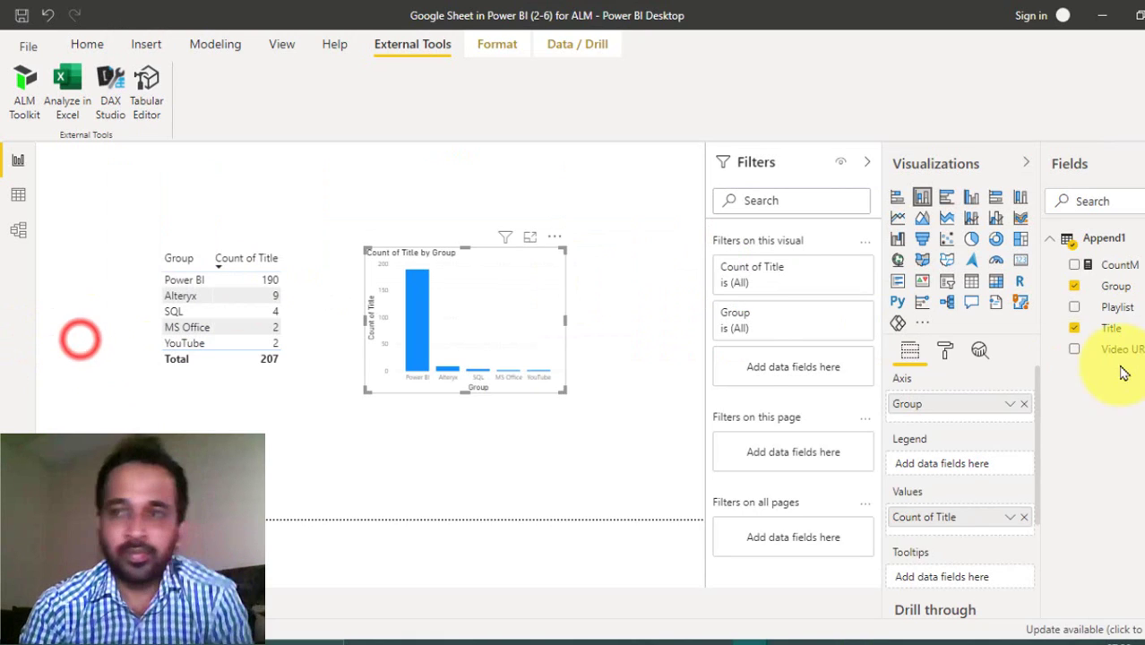
right_click(1105, 238)
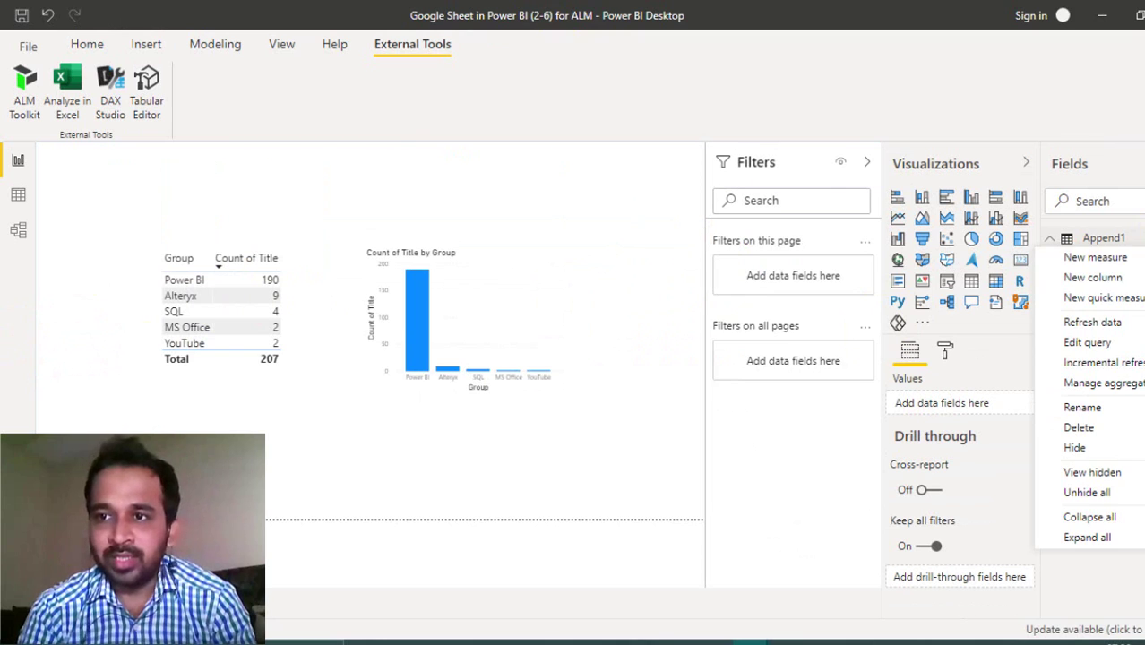
left_click(1119, 279)
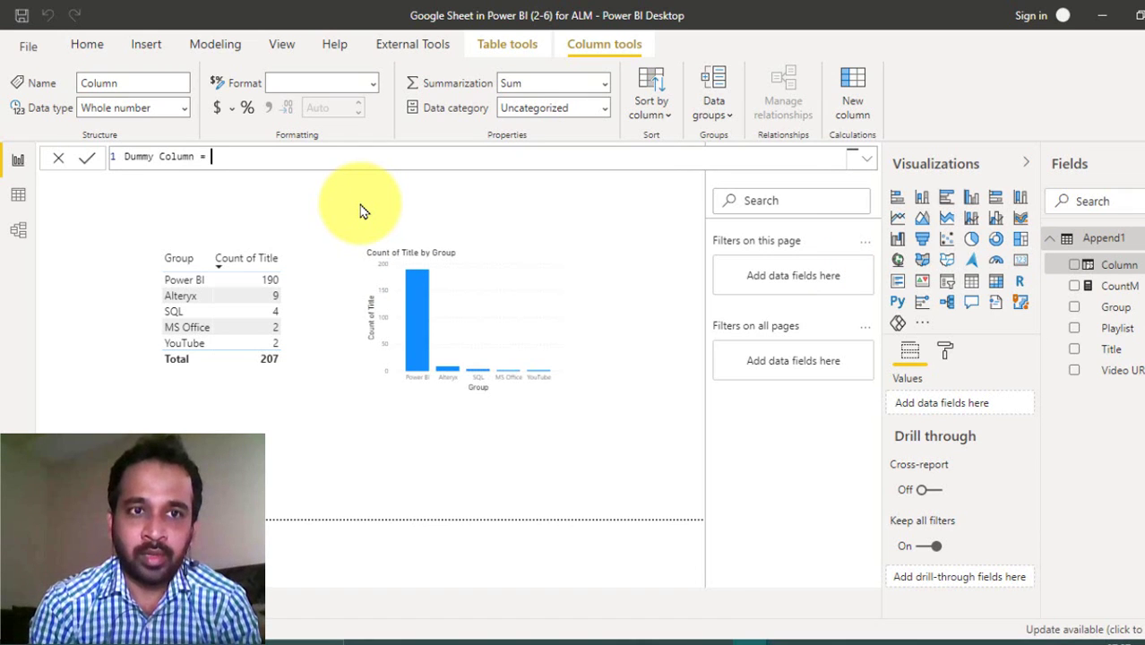
key("BackSpace")
type("\"Test\"")
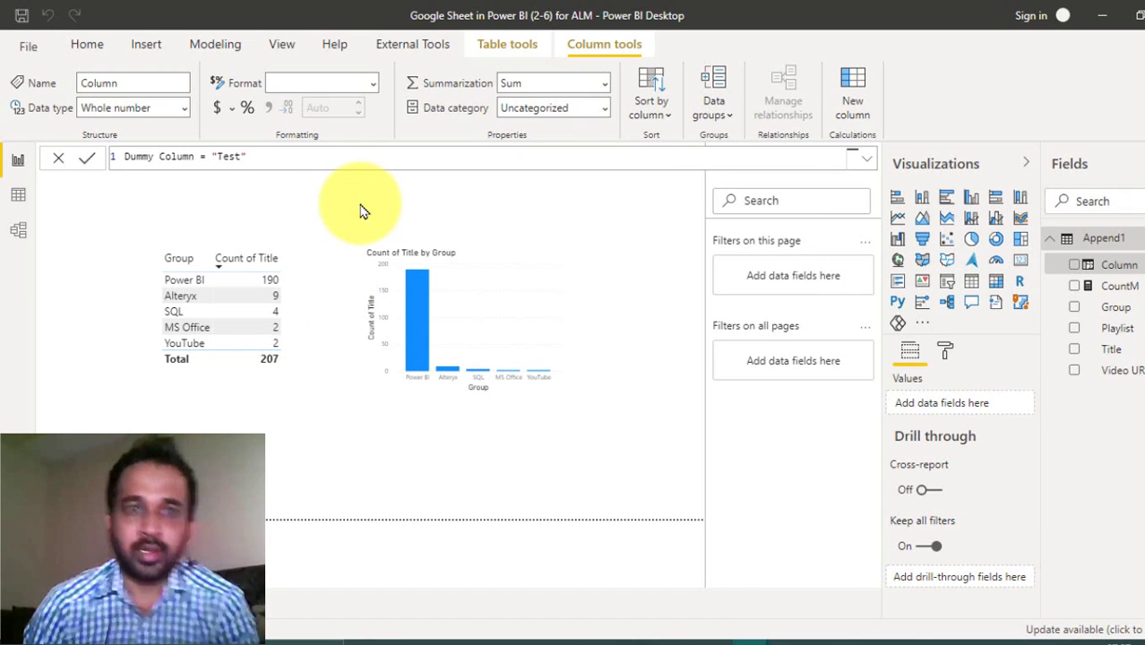
key("Return")
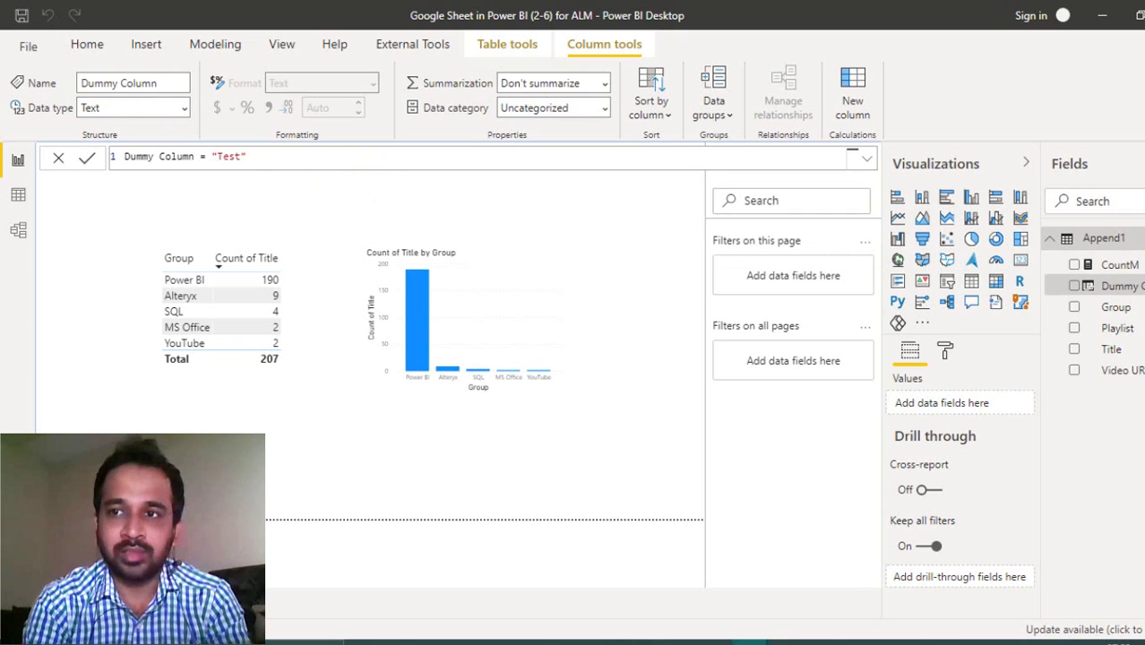
Step: Create the measure GroupCount = DISTINCTCOUNT(Append1[Group]) in the Append1 table
left_click(1131, 238)
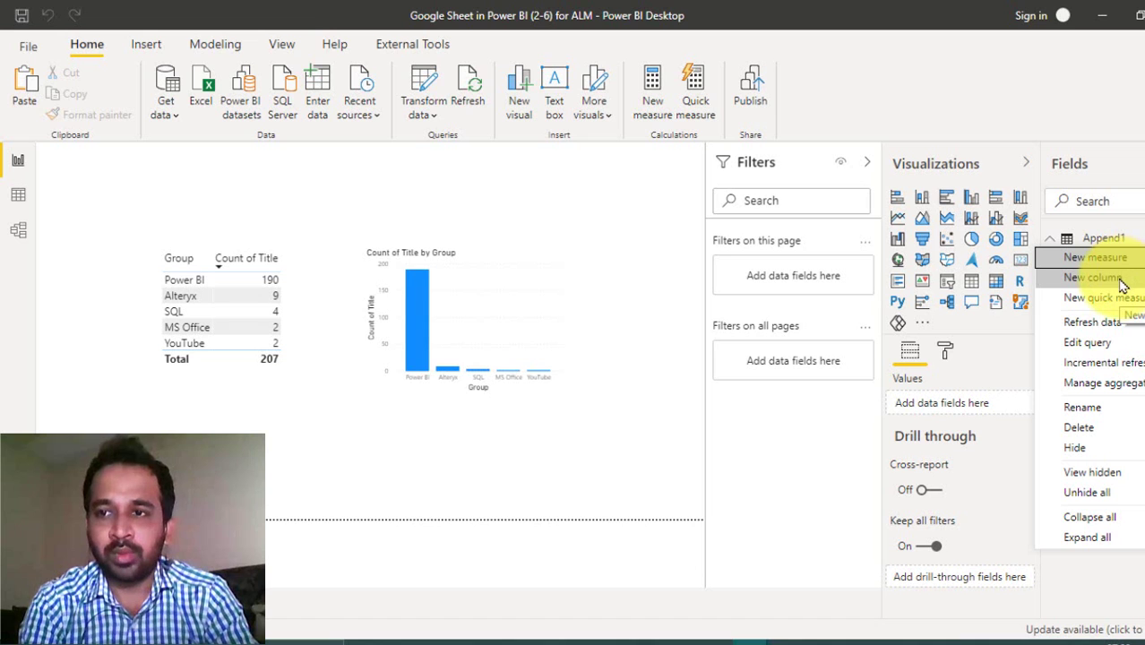
left_click(1120, 238)
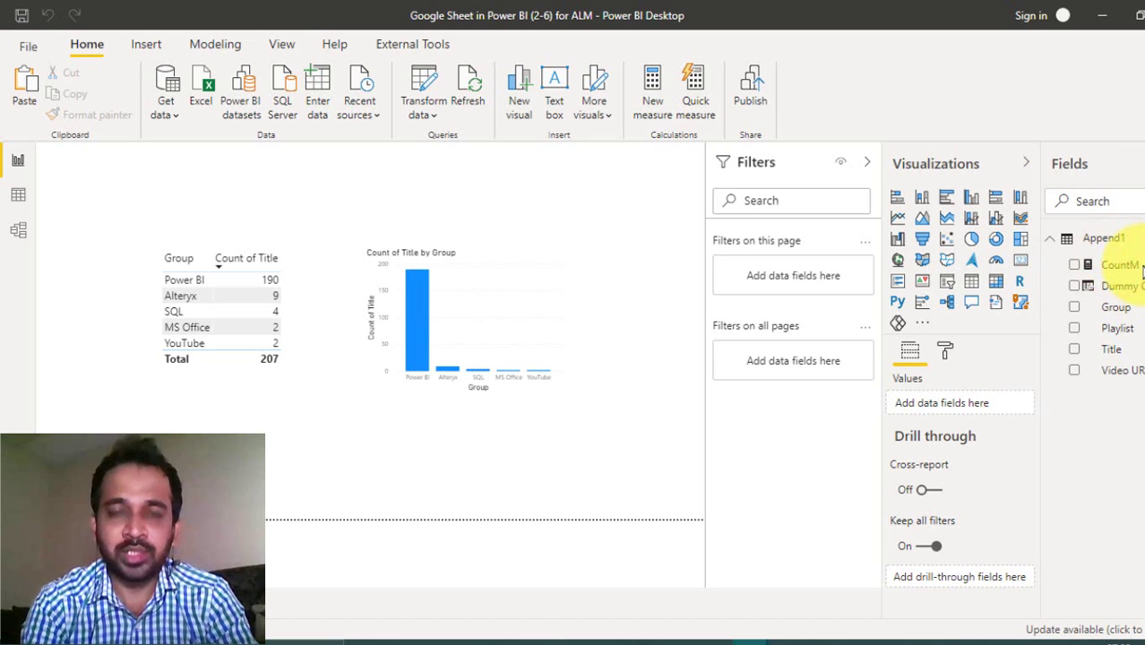
type("GroupCount = distin")
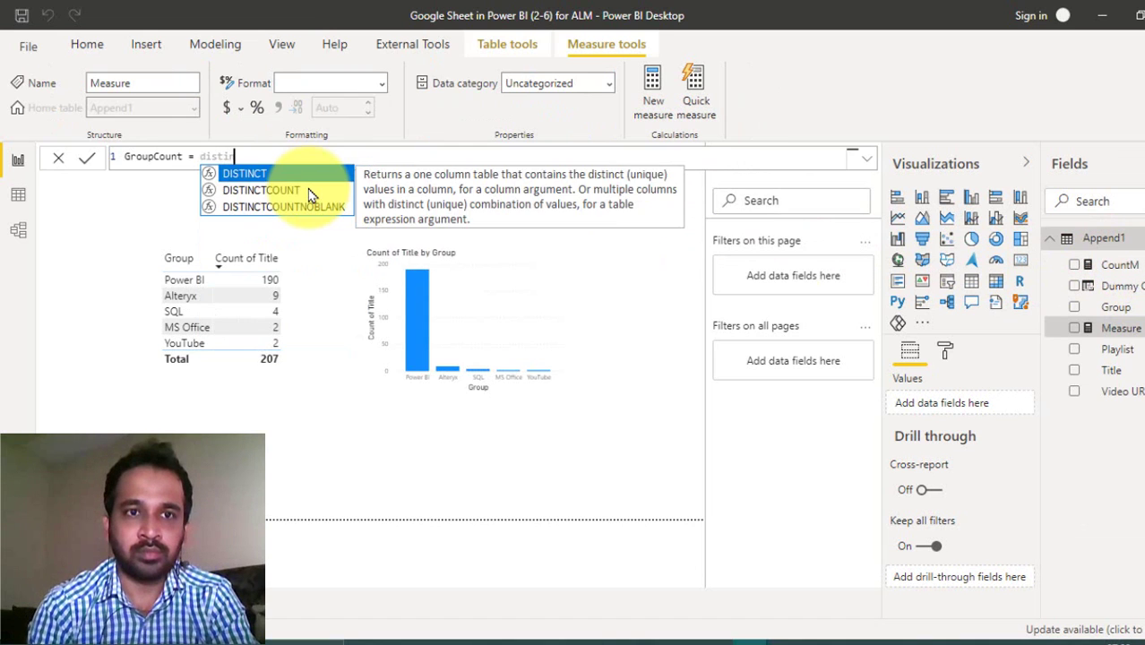
key("Down")
key("Tab")
type("g")
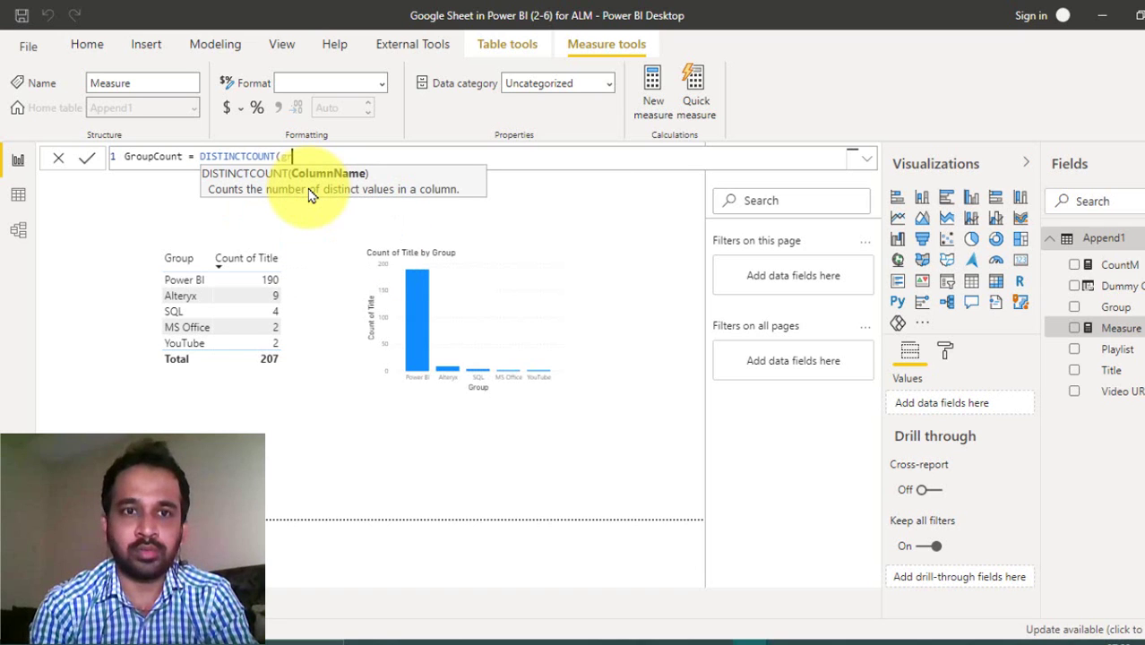
key("Tab")
type(")")
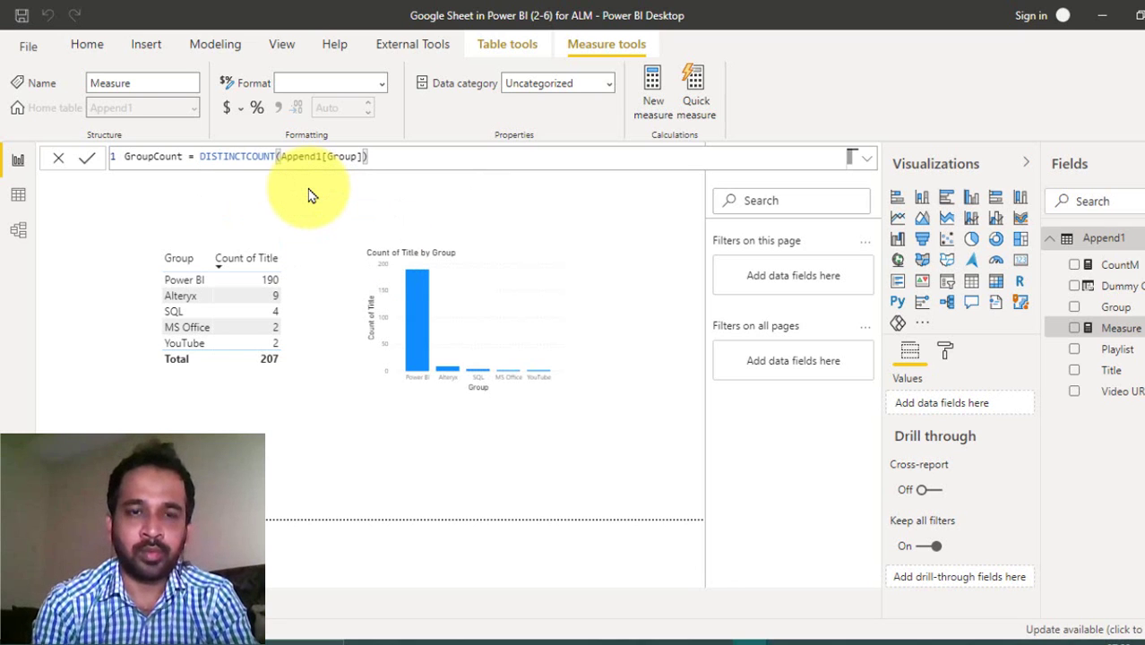
key("Return")
left_click(567, 461)
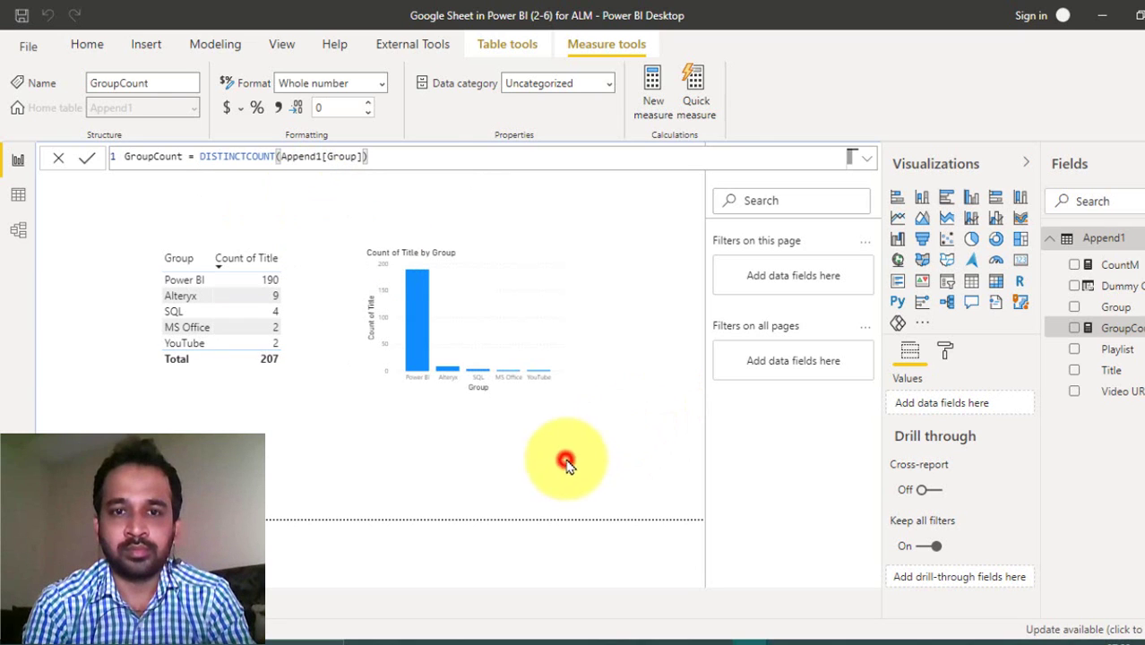
Step: Add a card visual for the GroupCount measure and place it above the column chart
left_click(1074, 329)
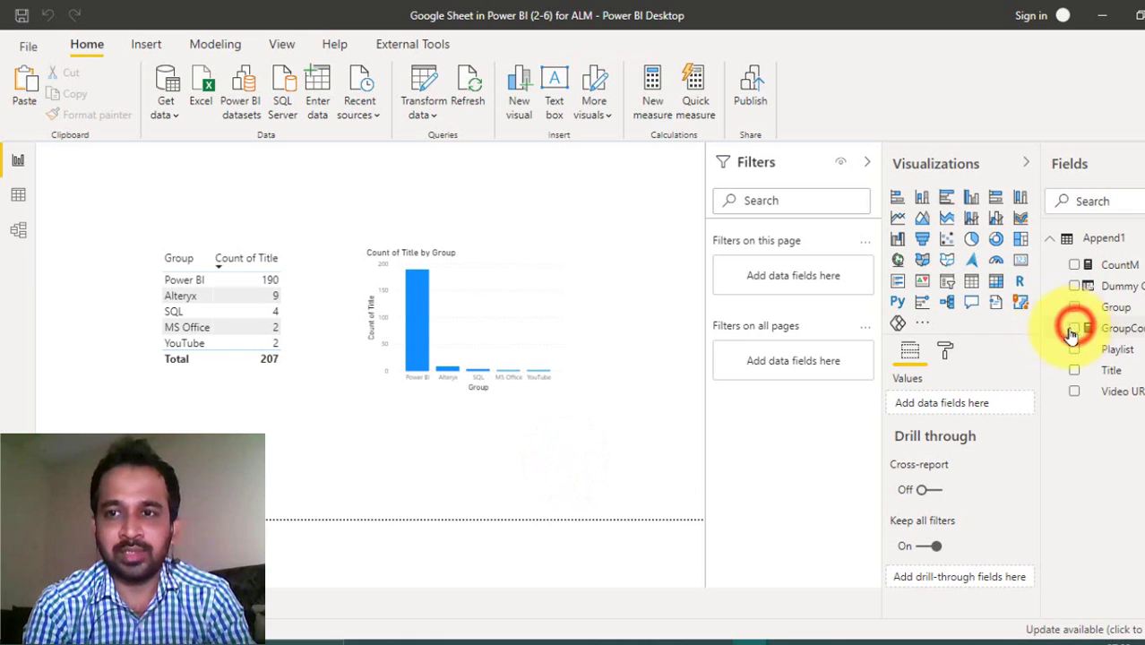
left_click(1022, 262)
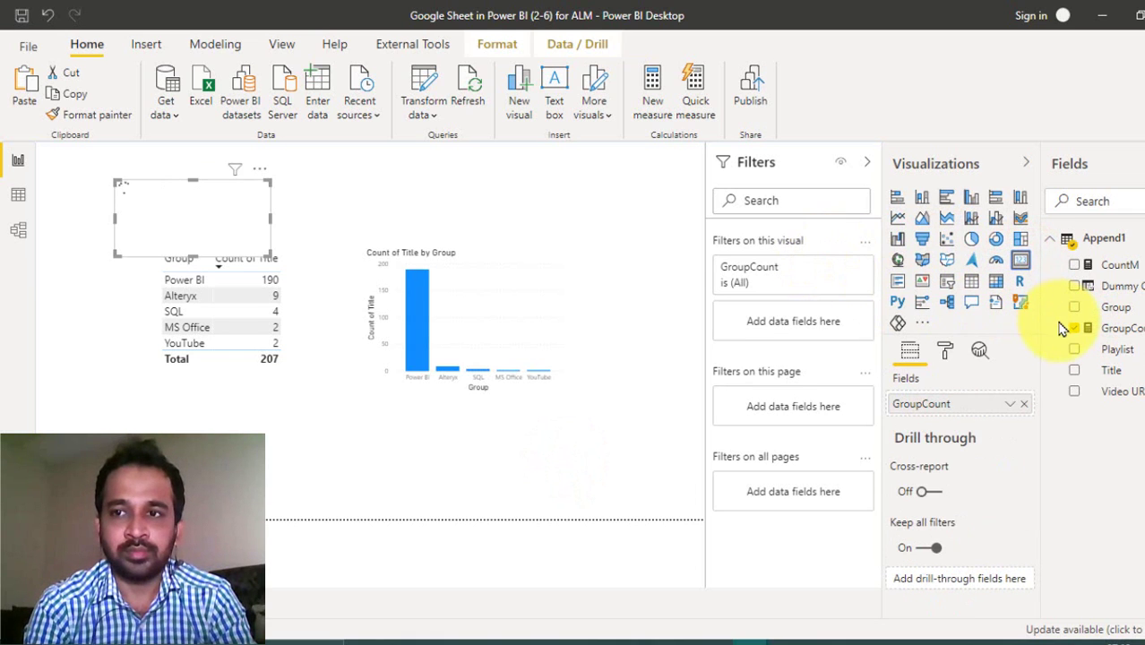
left_click_drag(205, 216, 550, 162)
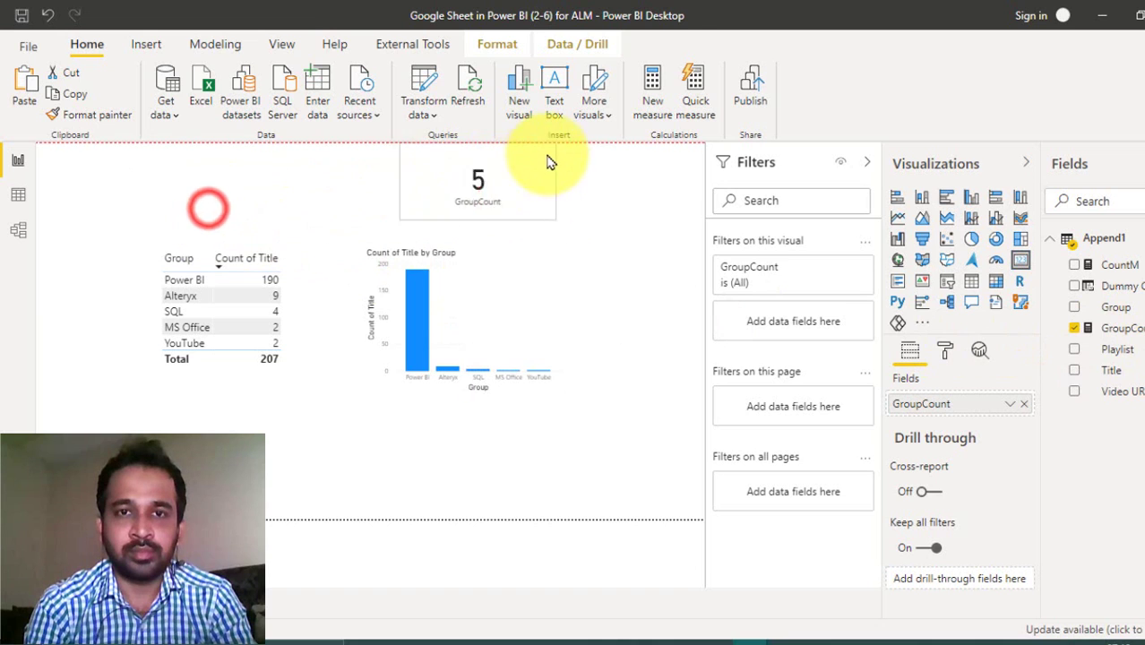
left_click(455, 439)
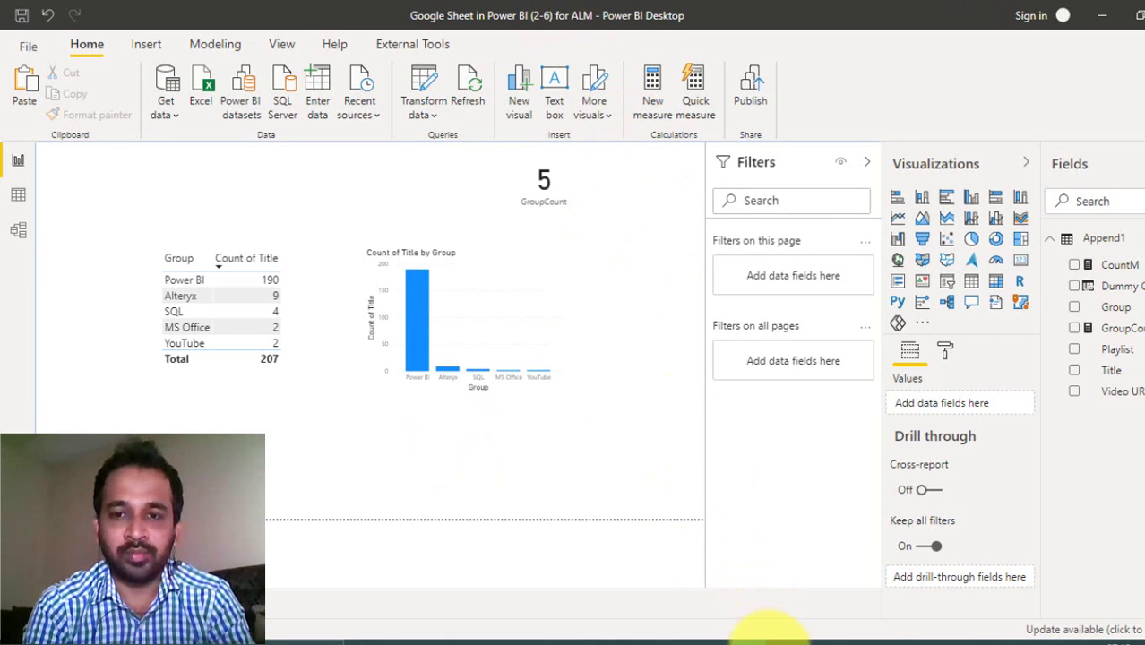
Step: Switch to ALM Toolkit and rerun the comparison with Google Sheet in Power BI (2-6) for ALM as the Power BI Desktop source
left_click(860, 638)
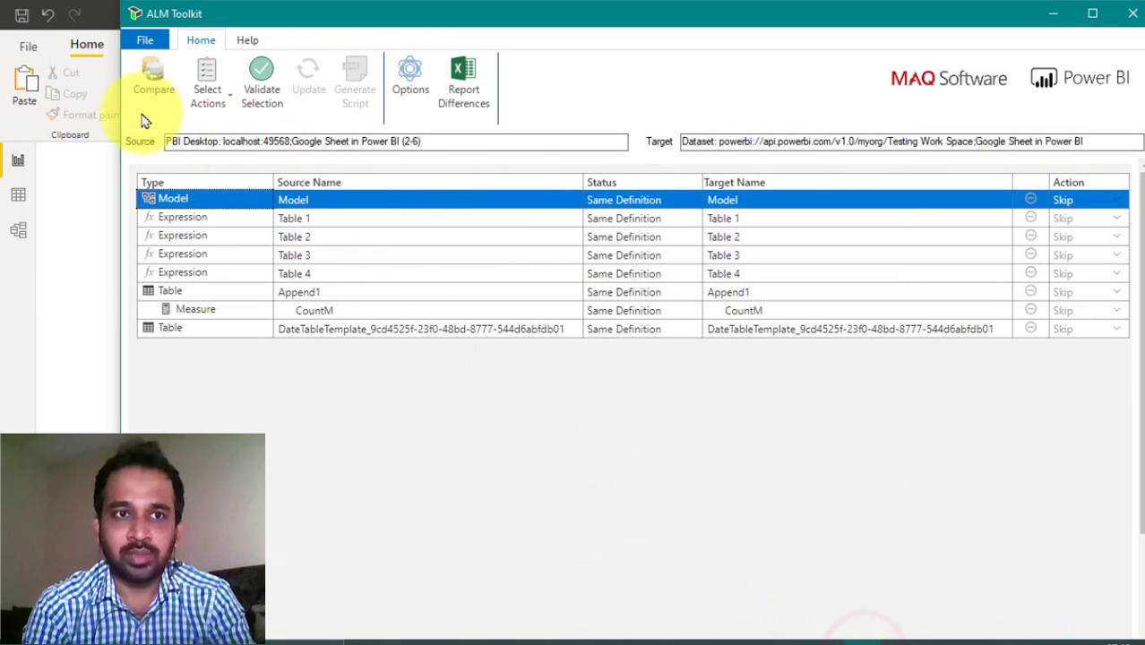
left_click(150, 72)
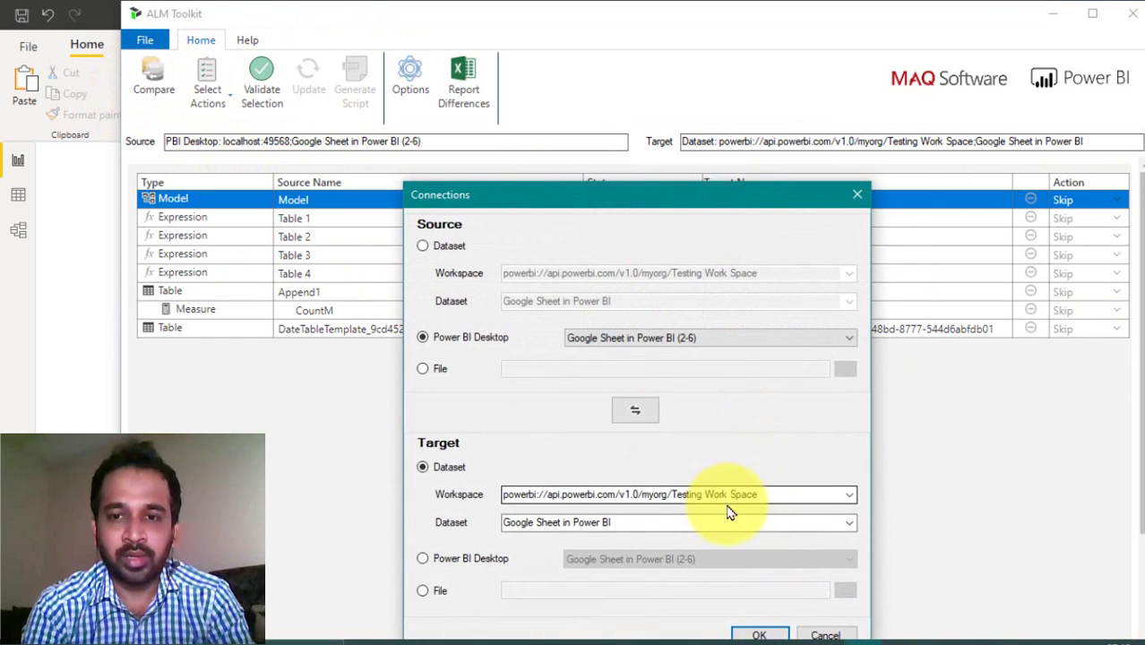
left_click(642, 335)
left_click(730, 366)
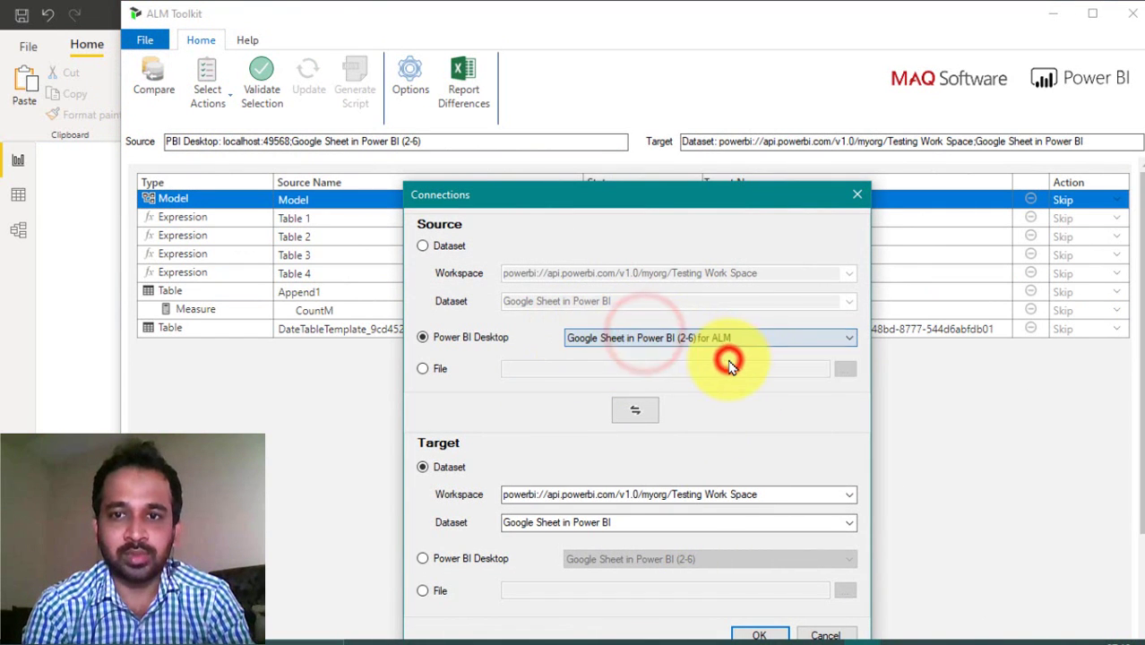
left_click(762, 632)
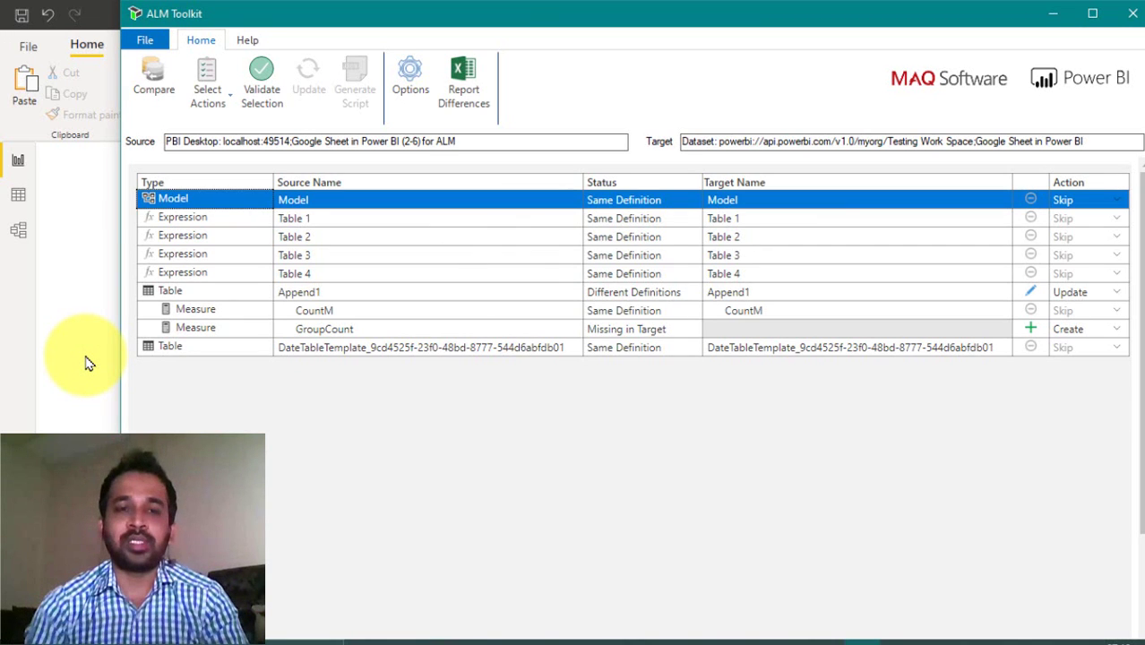
Step: Review the Append1 and GroupCount differences and validate the selected actions
left_click(748, 297)
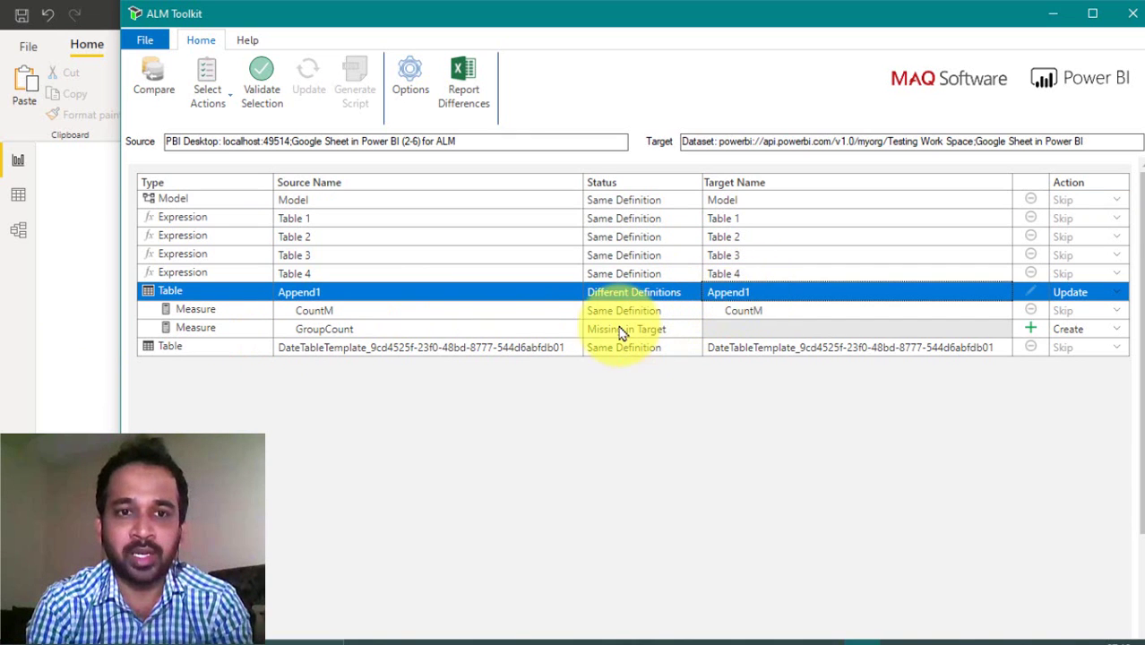
left_click(586, 330)
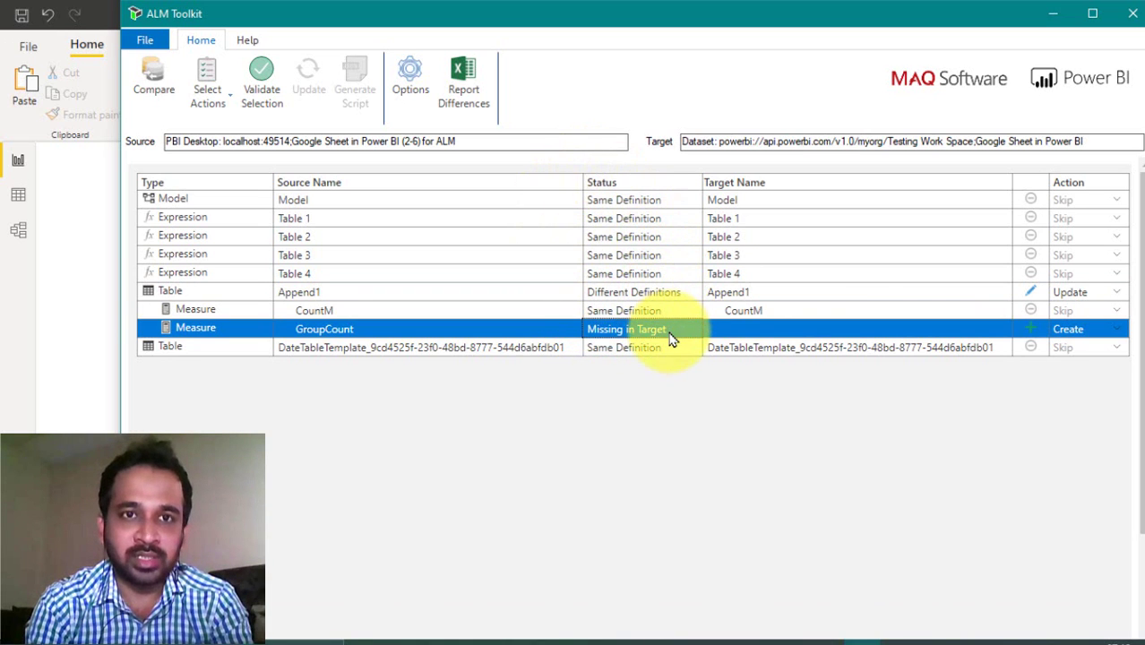
left_click(261, 86)
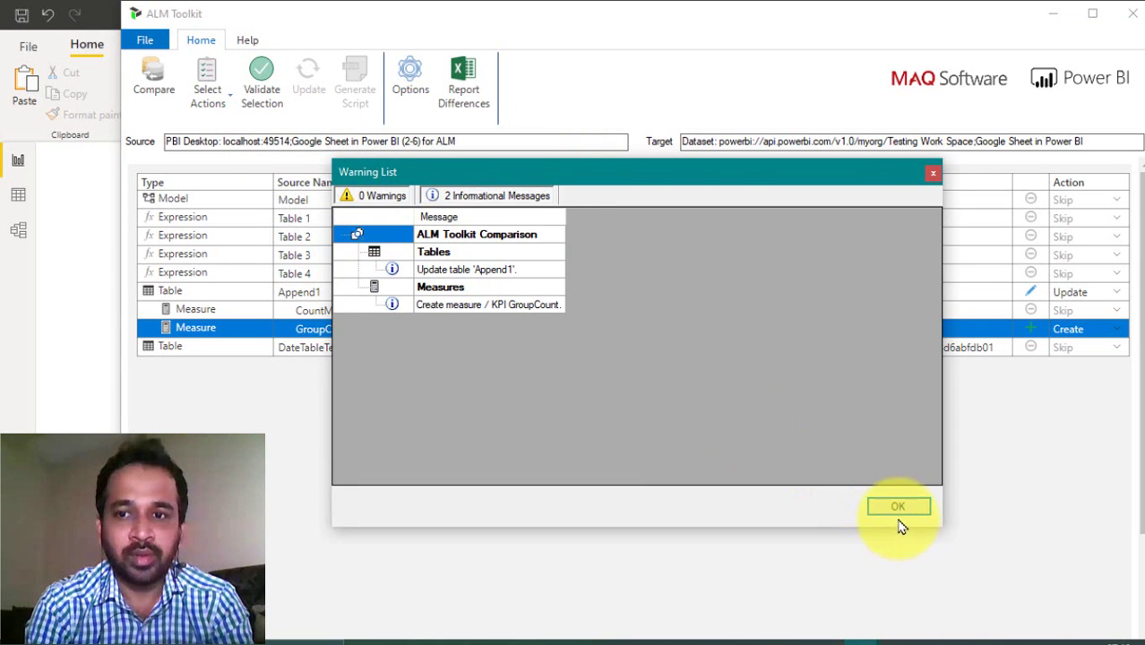
left_click(898, 507)
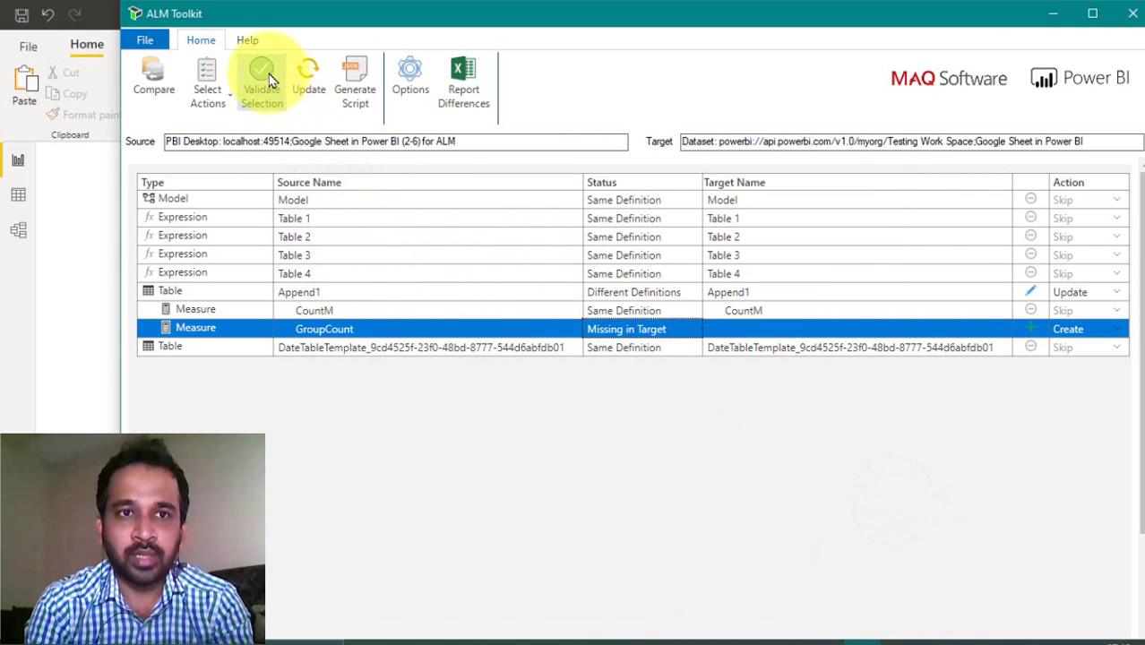
Step: Deploy the Append1 update and the GroupCount measure to the target dataset, and refresh the comparison
left_click(310, 74)
left_click(636, 391)
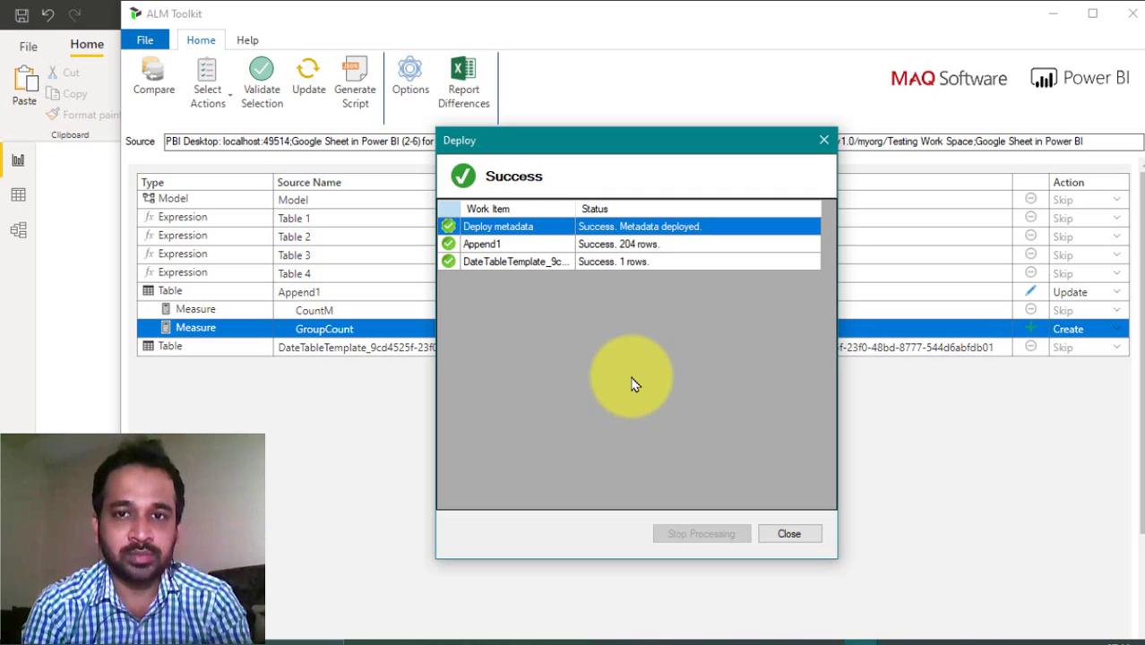
left_click(790, 534)
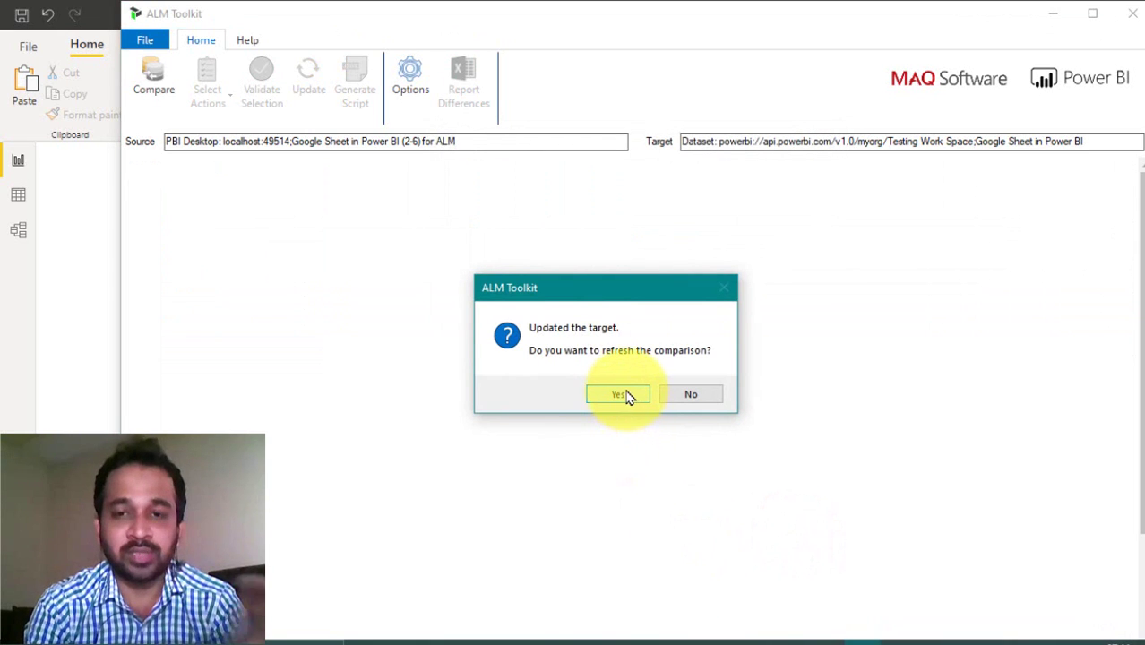
left_click(618, 394)
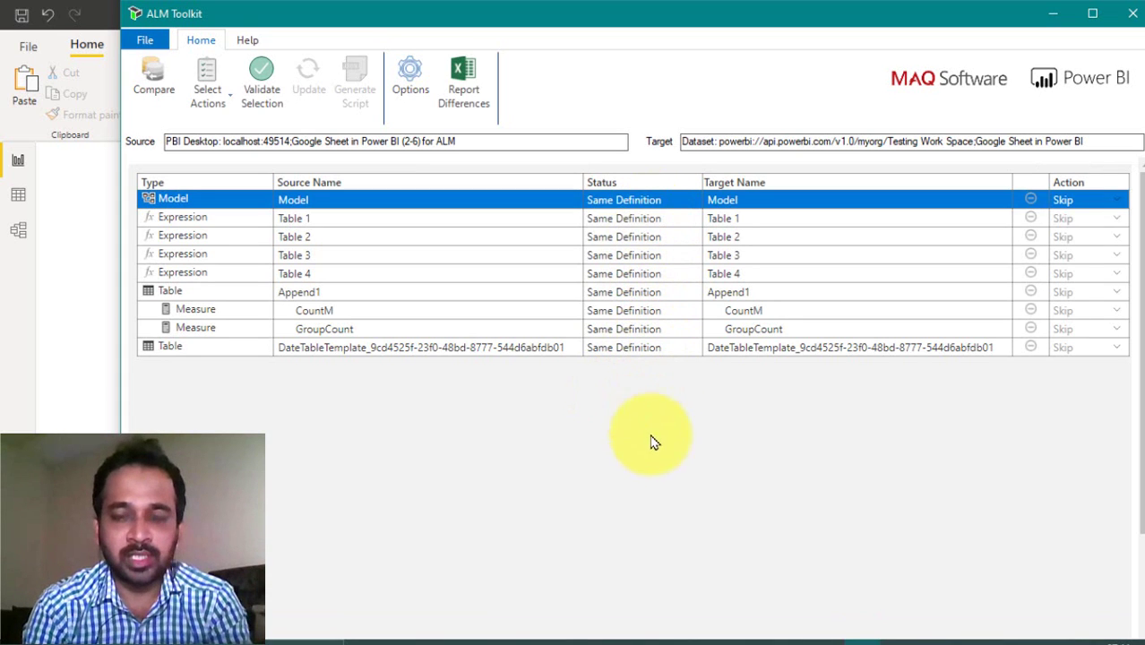
Step: Switch to the published Google Sheet in Power BI report in Chrome, reload it, and open it for editing
left_click(639, 641)
left_click(708, 577)
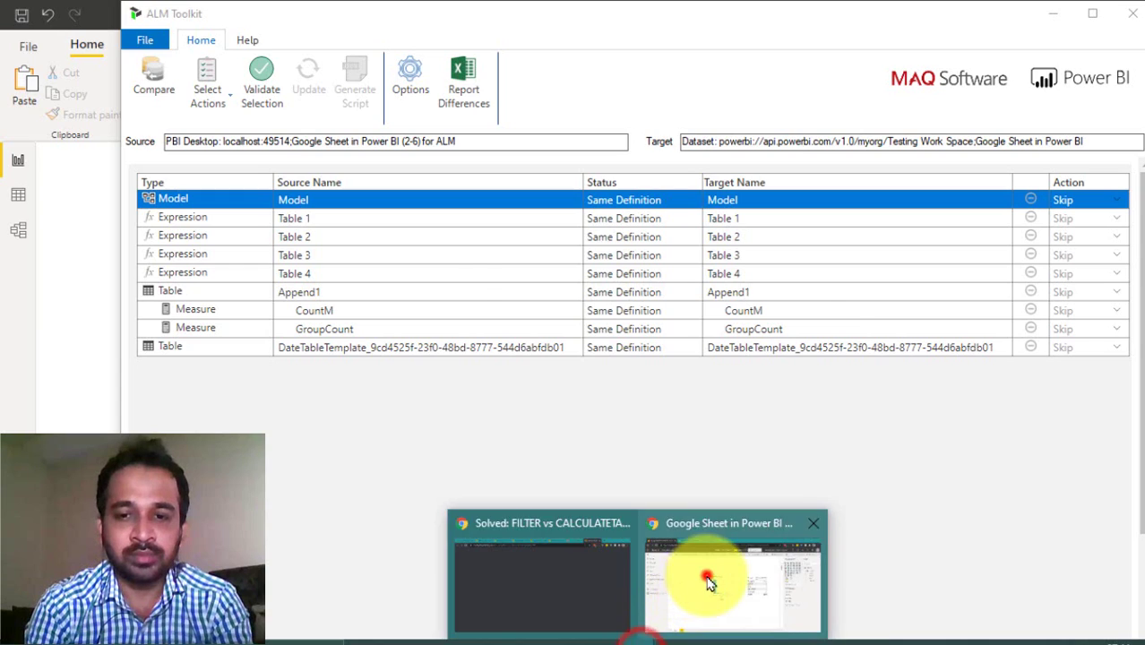
left_click(74, 44)
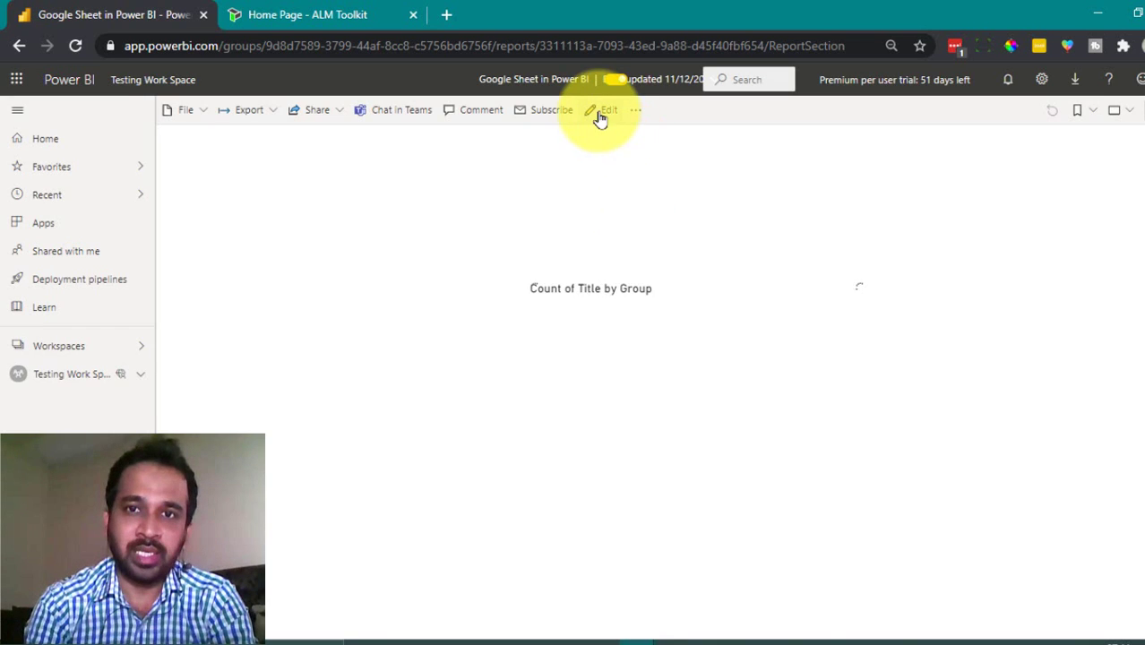
left_click(600, 114)
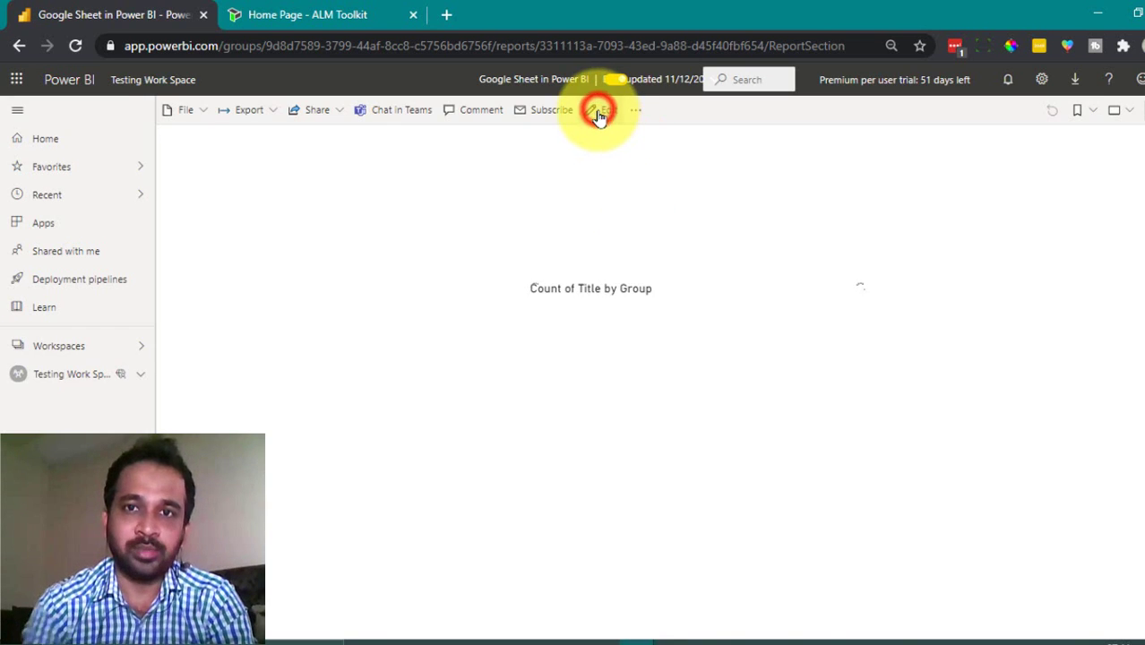